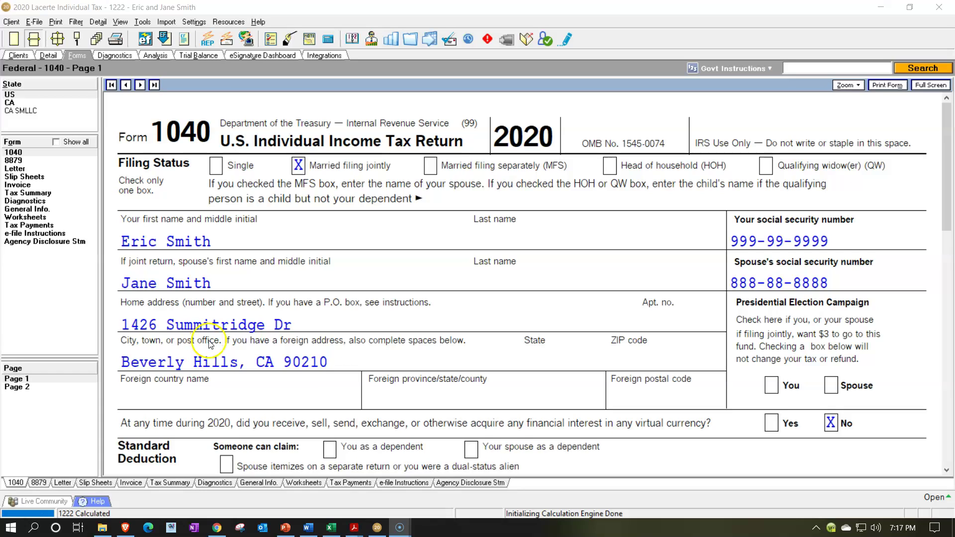
Step: Open the Practice Prob 1 Docs folder holding the ten 1099 source PDFs
click(279, 355)
click(102, 527)
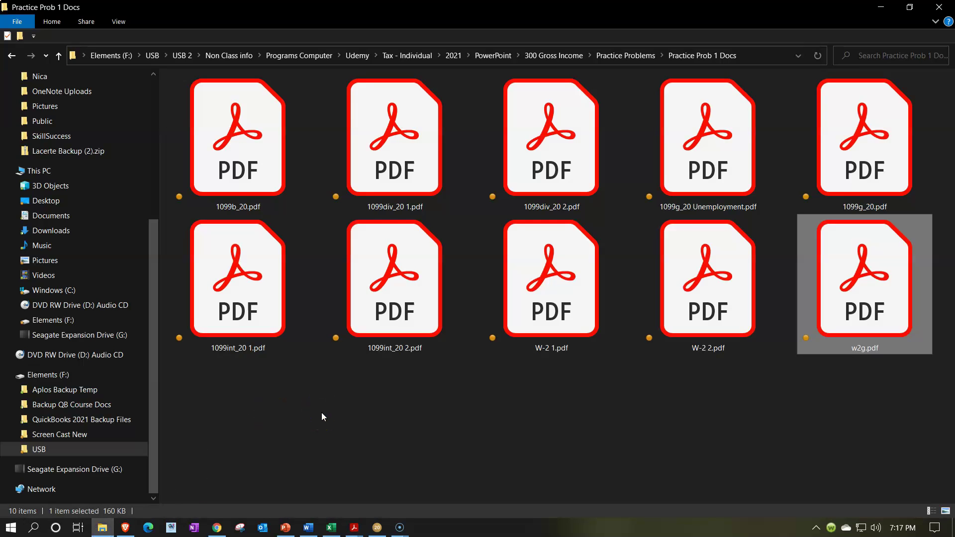
Step: View Eric's Bank 1 1099-INT in Acrobat, then return to Lacerte's Form 1040
click(881, 7)
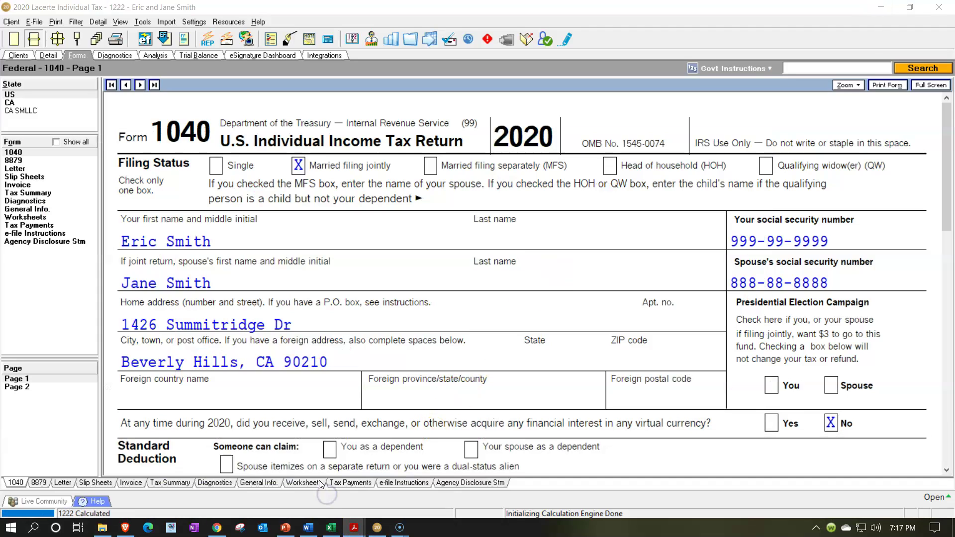
click(354, 527)
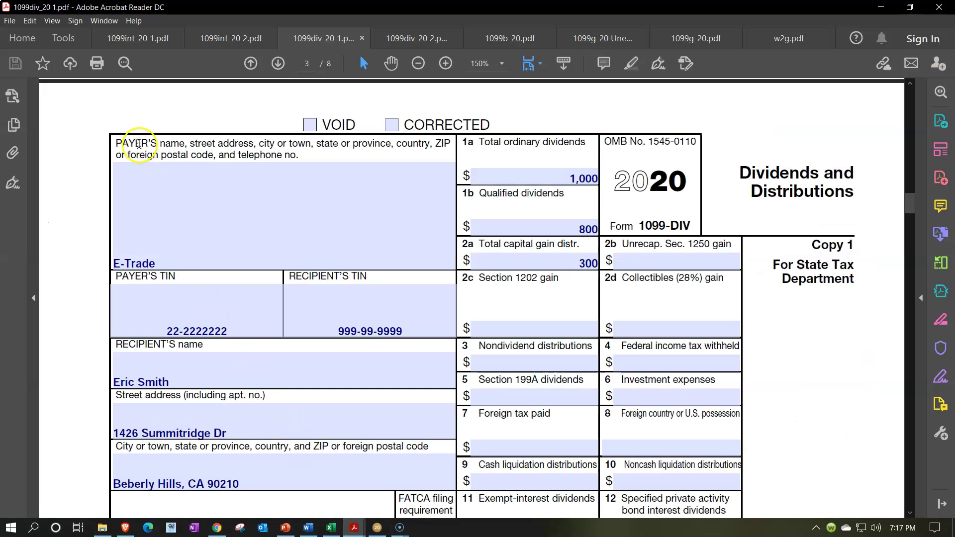
click(130, 39)
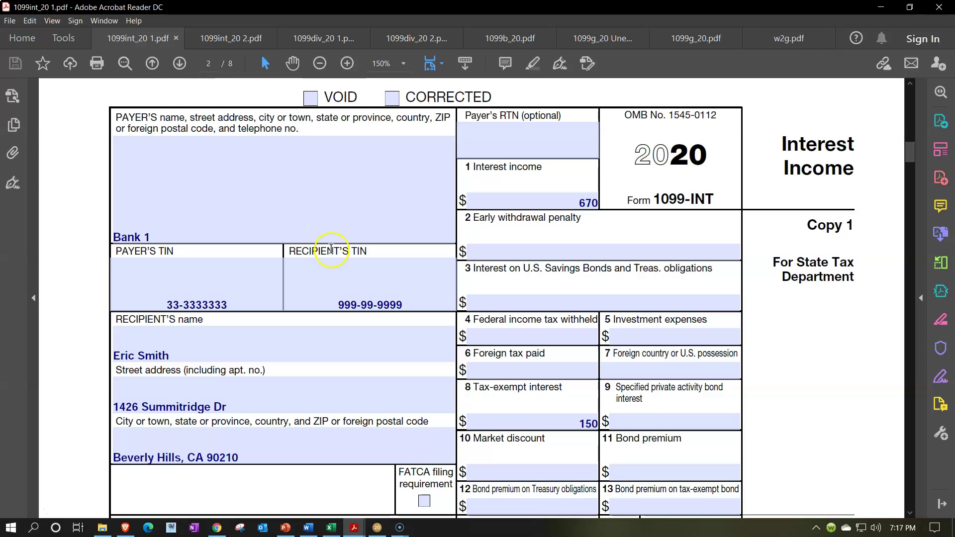
click(377, 526)
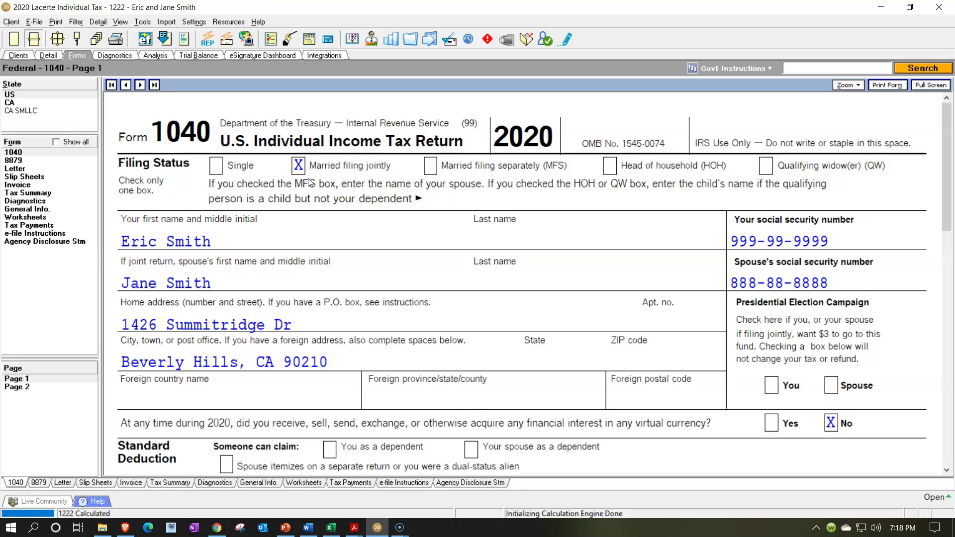
scroll(471, 292, down, 8)
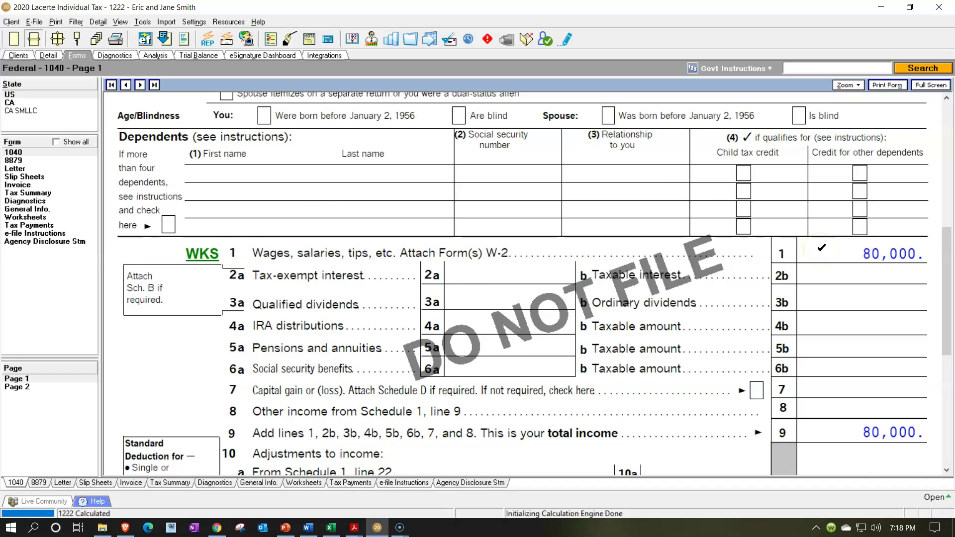
scroll(821, 247, down, 3)
scroll(821, 247, down, 6)
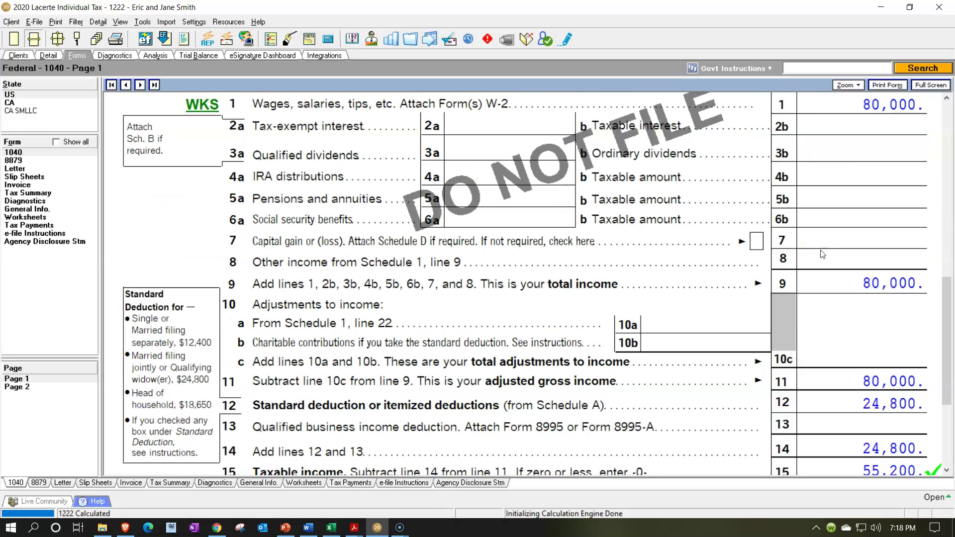
scroll(806, 276, up, 12)
click(746, 304)
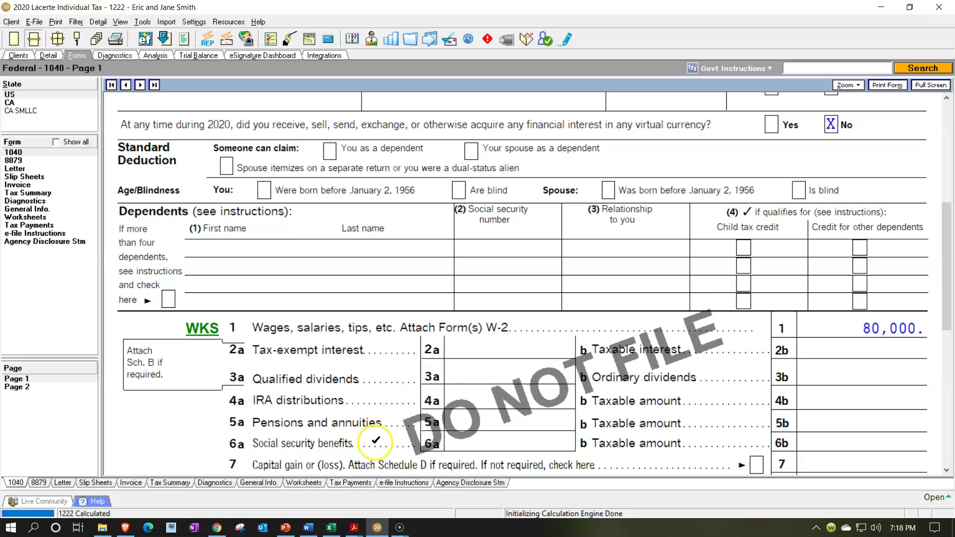
mouse_move(353, 528)
click(120, 497)
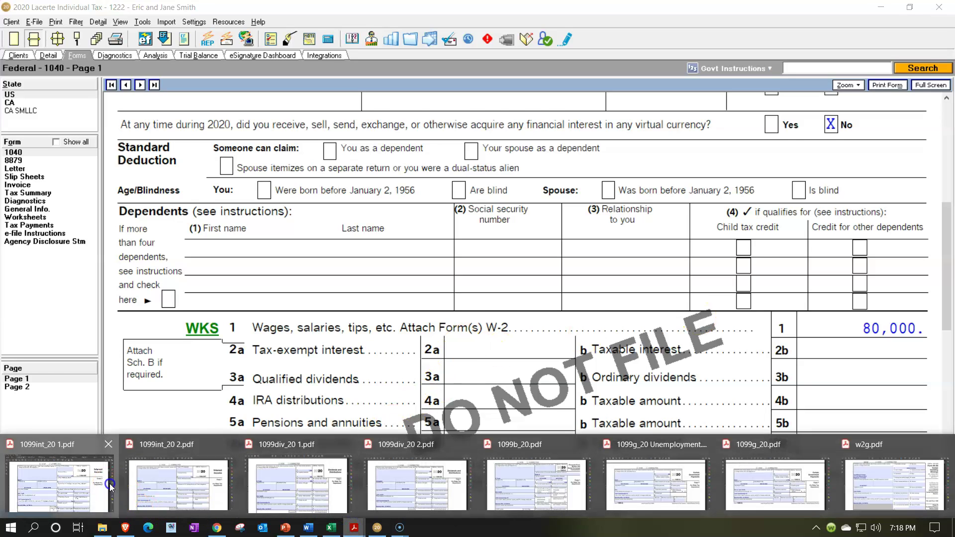
Step: Review the Bank 1 1099-INT and Eric's E-Trade 1099-DIV, noting the E-Trade payer name
click(164, 399)
click(91, 379)
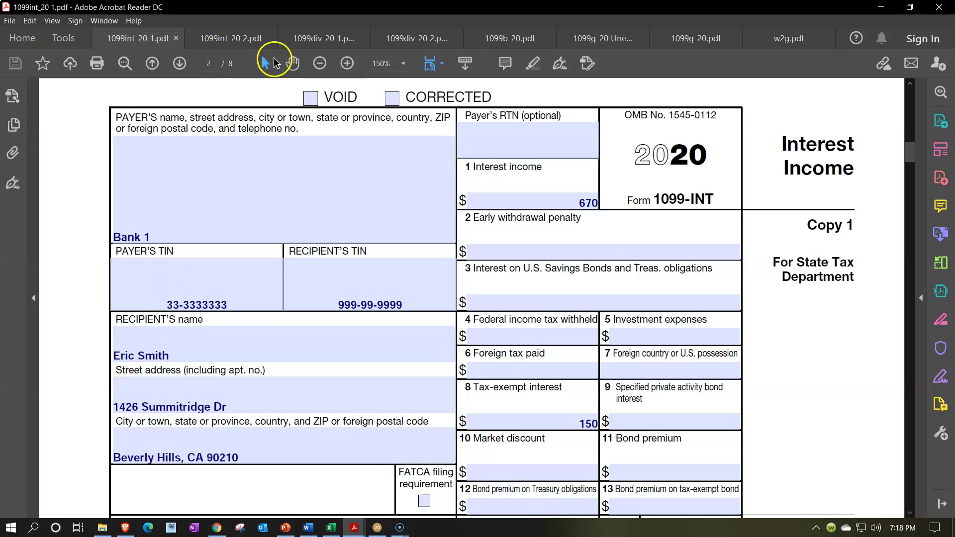
click(306, 39)
click(241, 217)
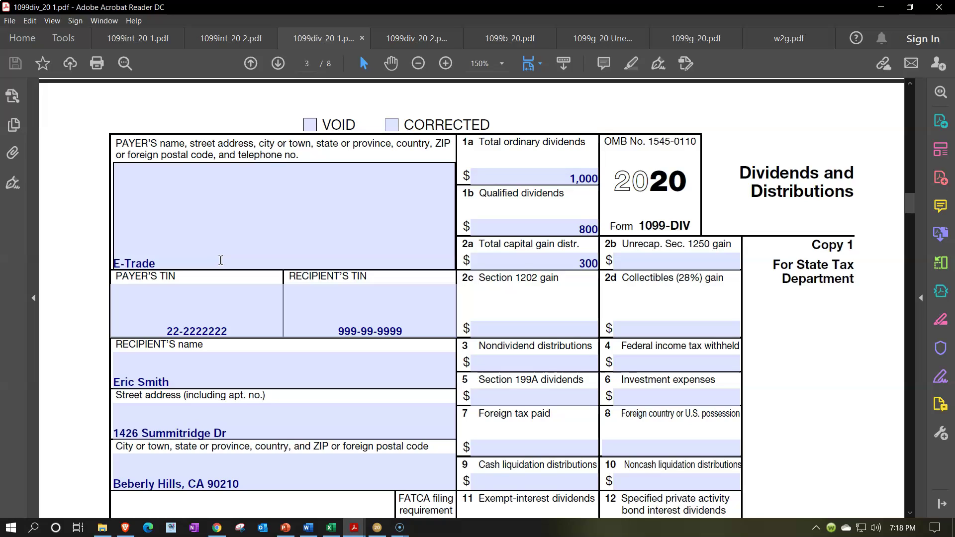
click(467, 185)
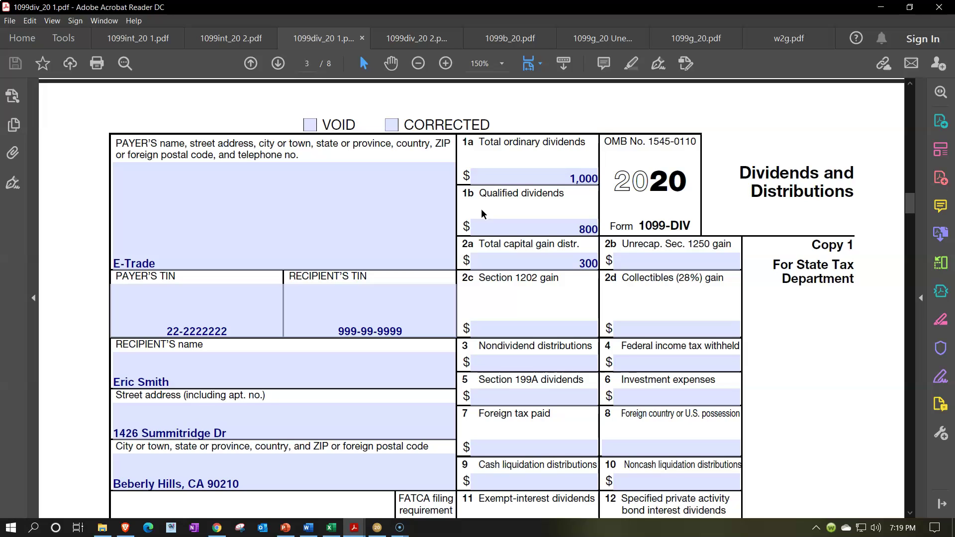
Step: Step through Bank 1 and Bank 2 1099-INTs, E-Trade and Vanguard 1099-DIVs, and the E-Trade 1099-B
click(137, 43)
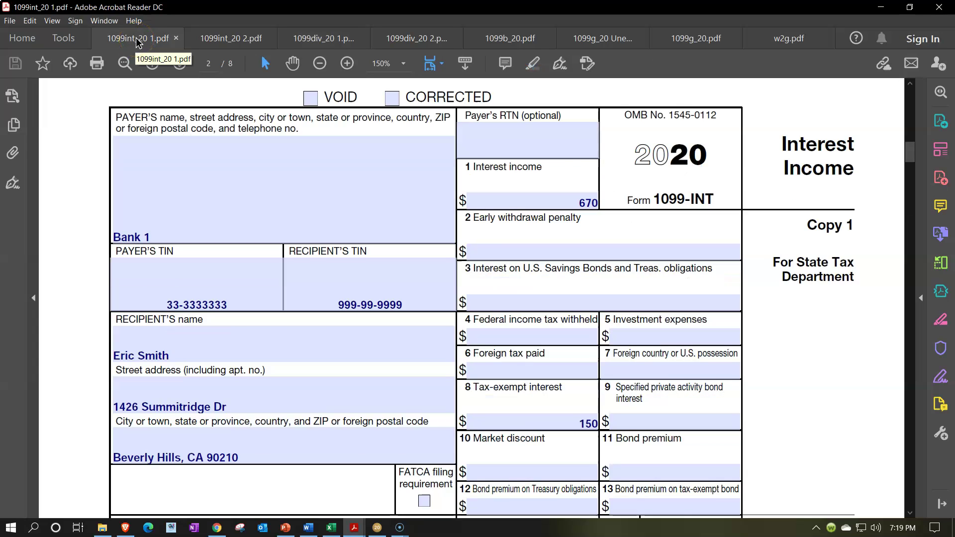
click(234, 47)
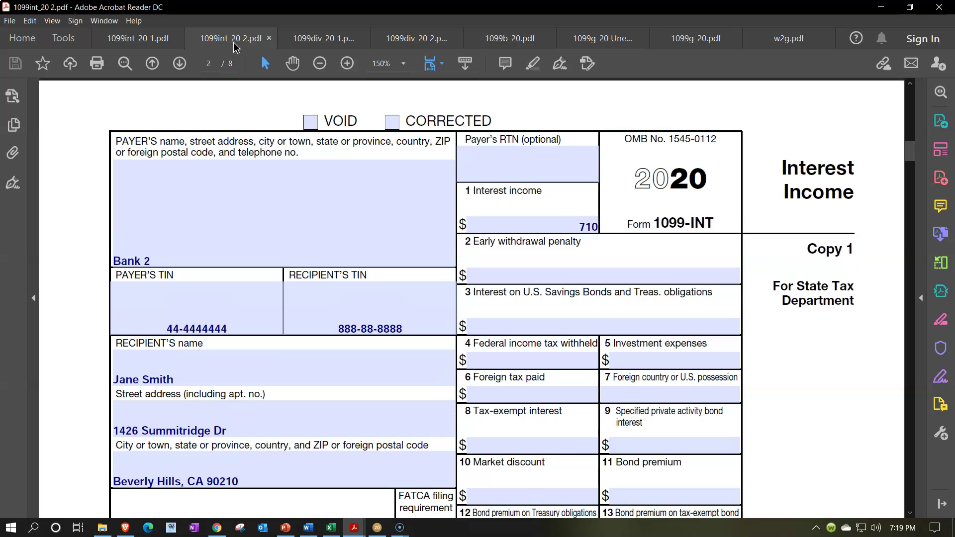
click(297, 43)
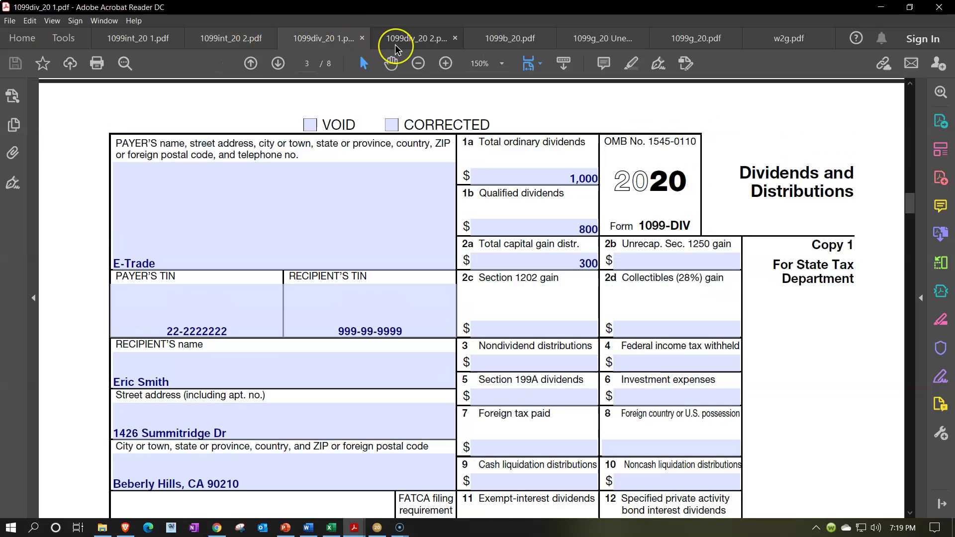
click(395, 43)
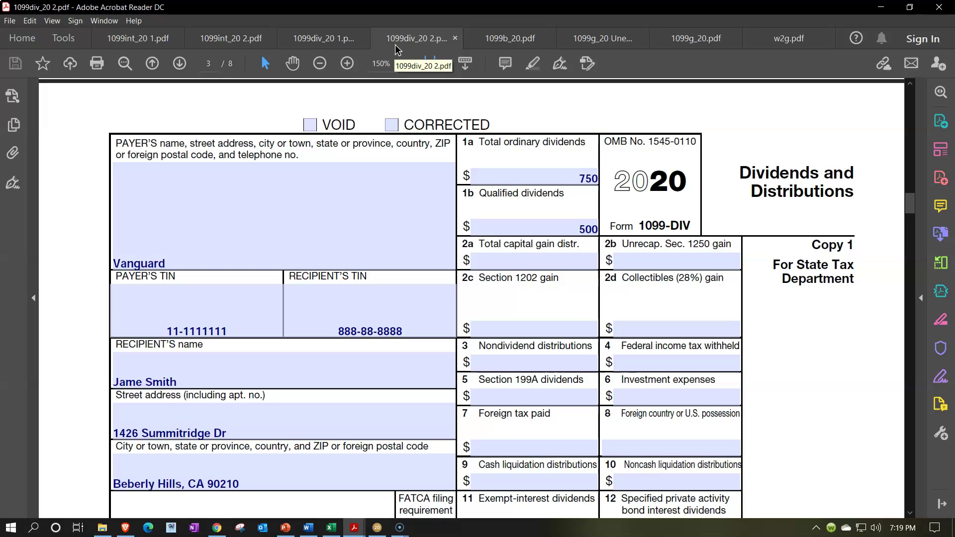
click(478, 38)
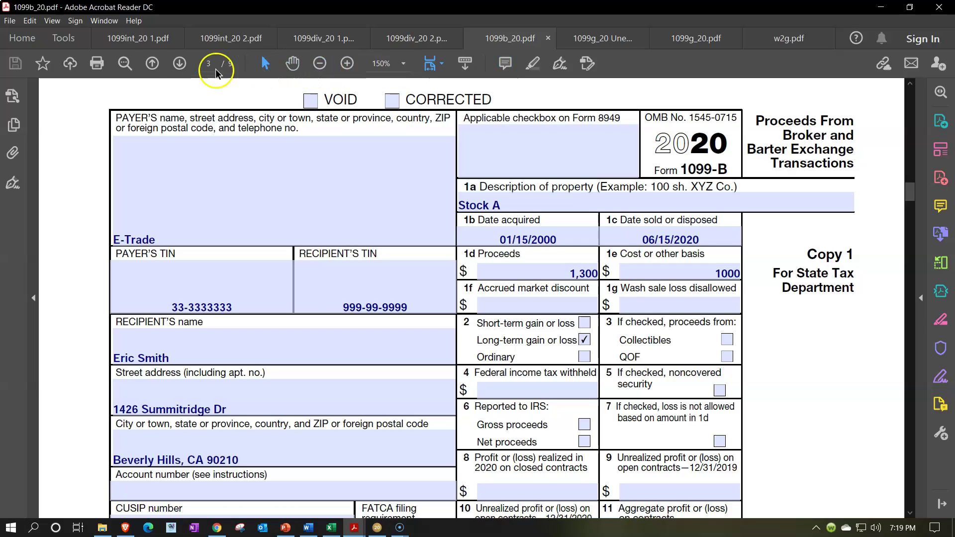
Step: Return to the Bank 1 1099-INT after a quick look at the E-Trade 1099-DIV
click(150, 44)
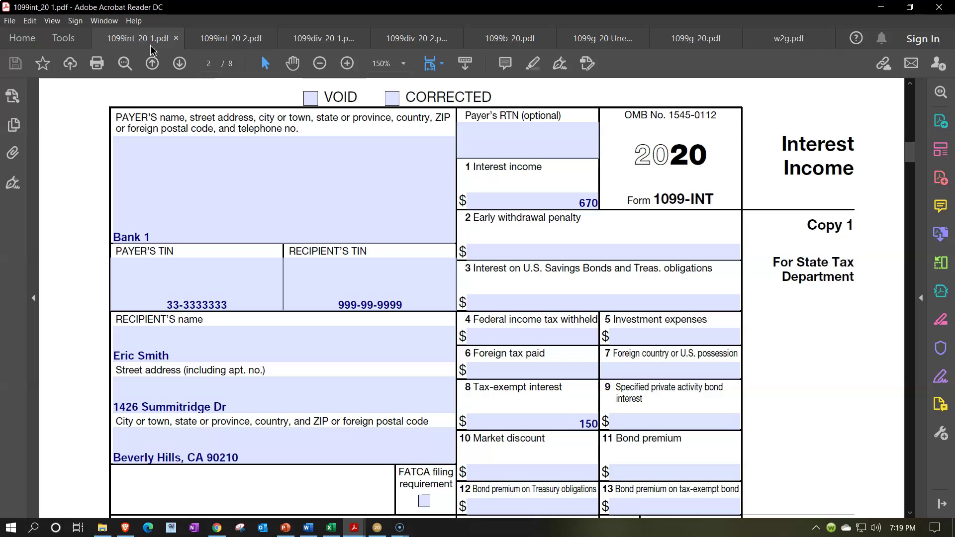
click(305, 30)
click(305, 36)
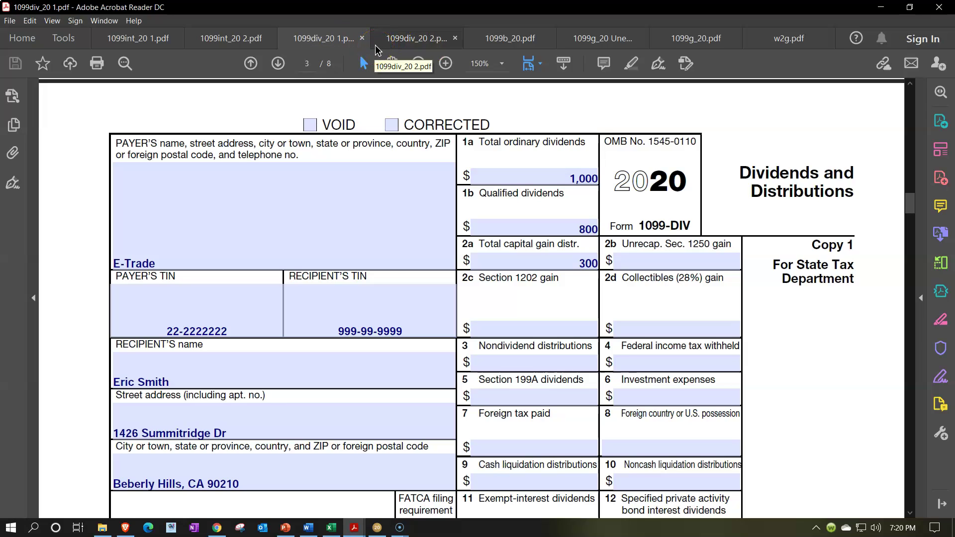
click(130, 38)
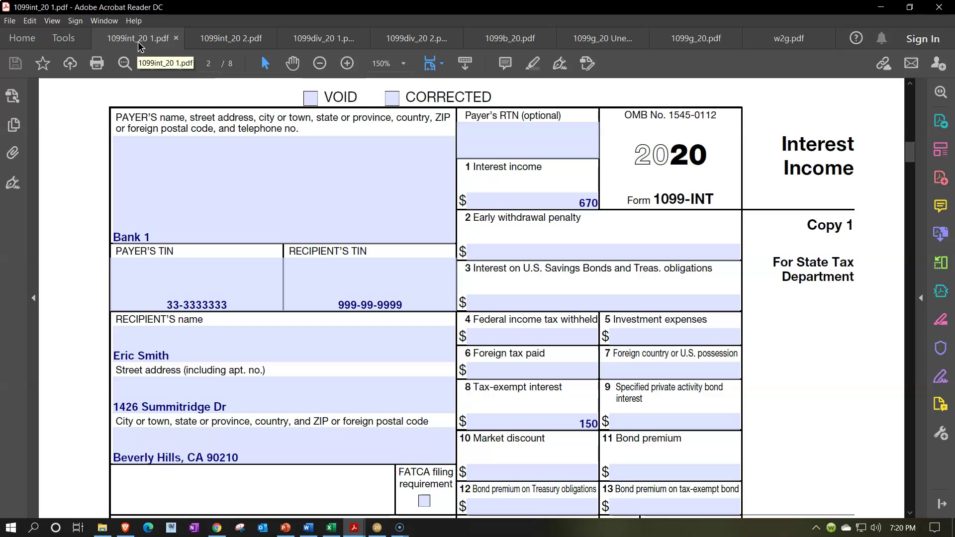
Step: Verify Bank 1's 670 interest, empty savings bonds box and 150 tax-exempt interest, then return to Lacerte
click(201, 235)
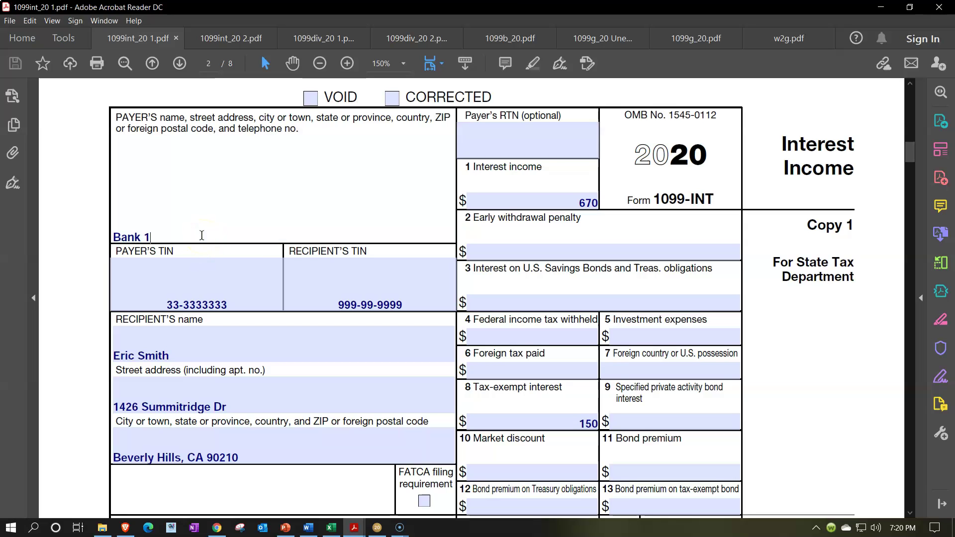
click(231, 225)
click(507, 208)
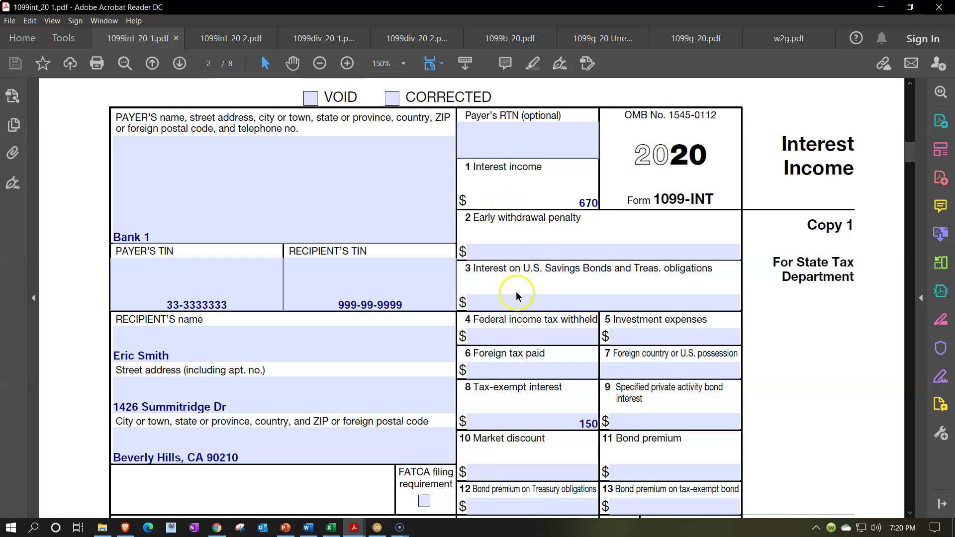
click(520, 306)
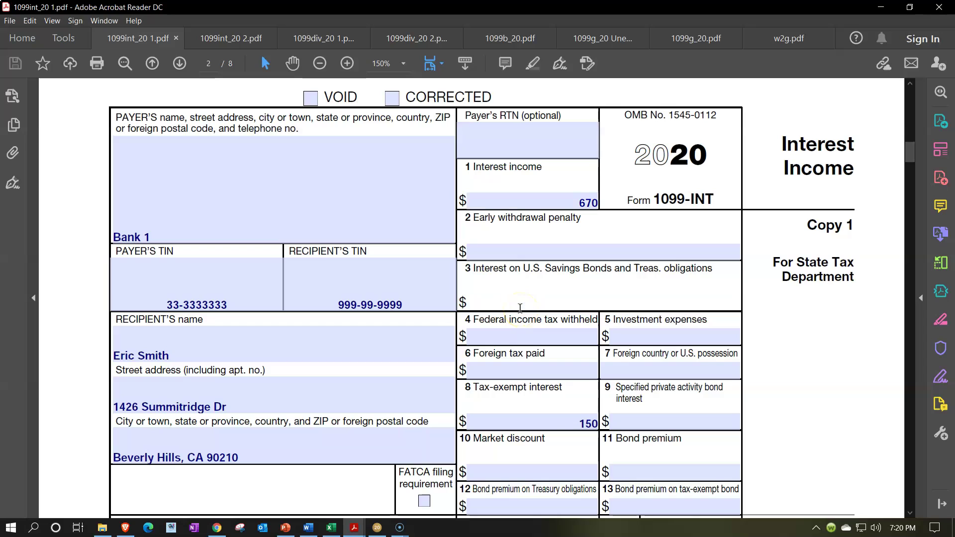
click(555, 424)
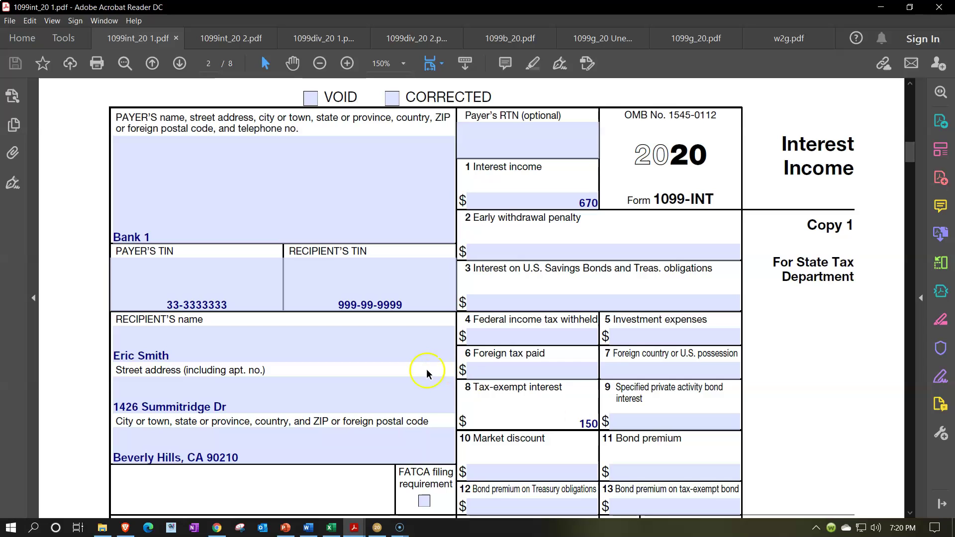
click(377, 527)
click(48, 55)
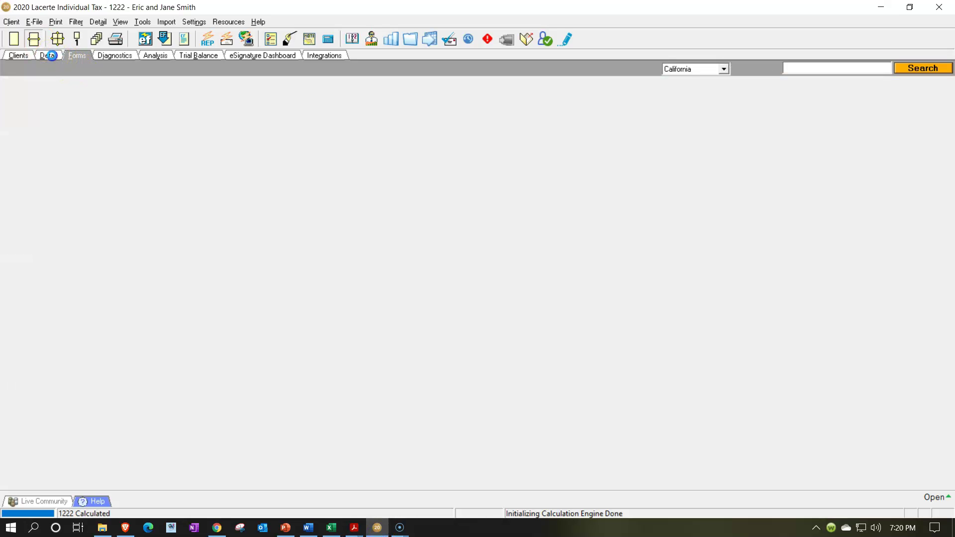
Step: On the Interest Income screen, add payer Bank 1 assigned to the taxpayer (code 1)
click(122, 86)
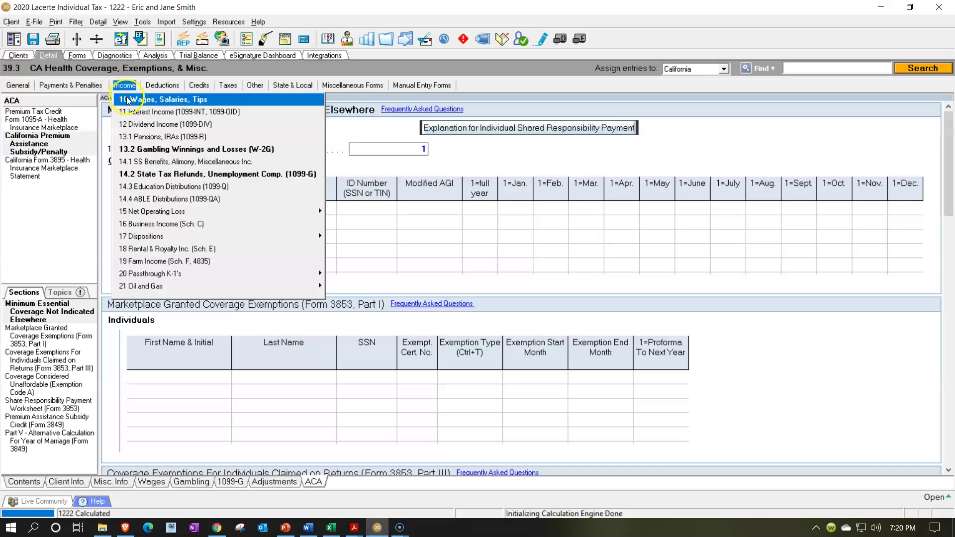
click(150, 112)
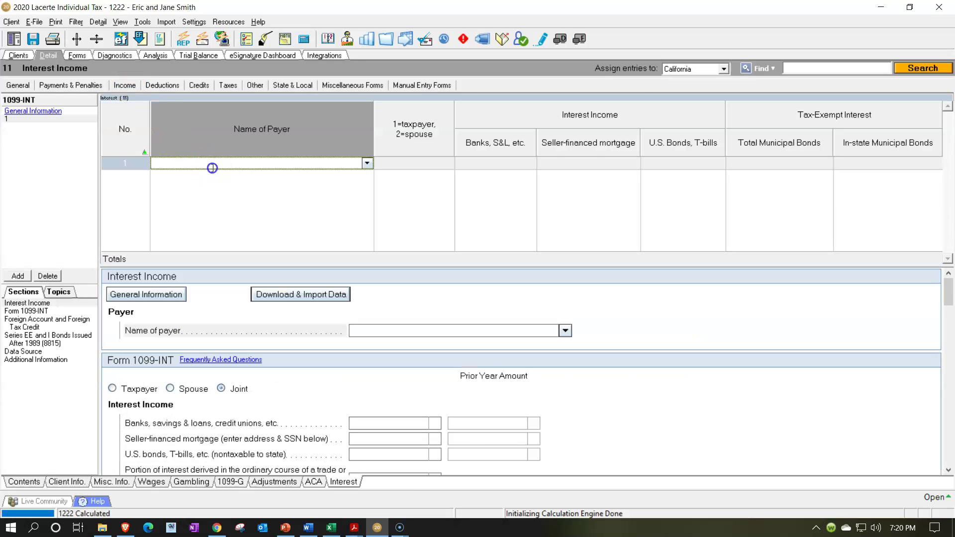
text(Bank 1)
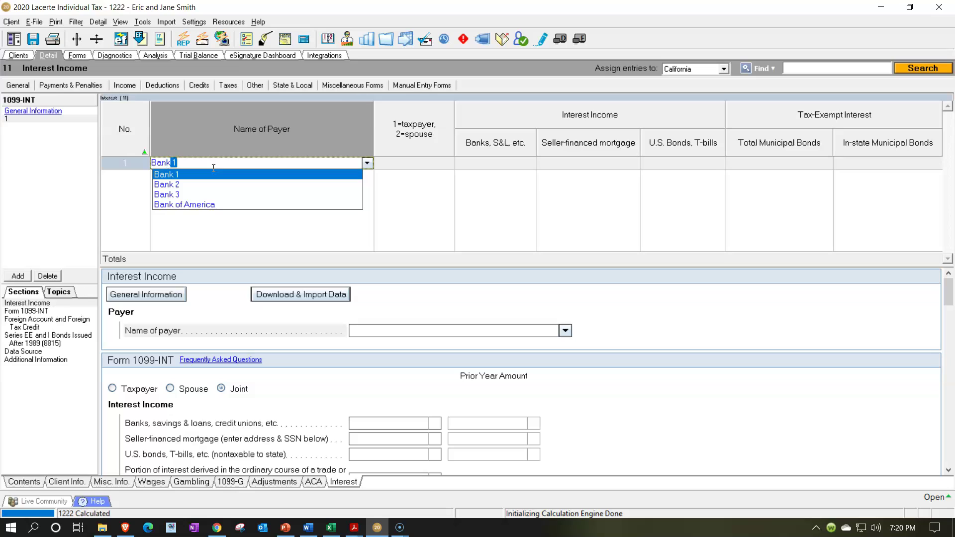
key(Tab)
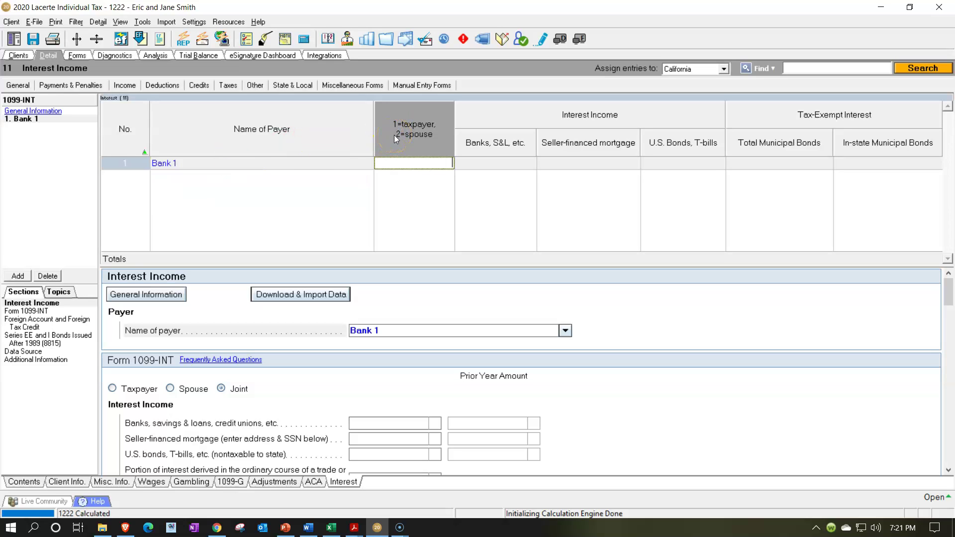
text(1)
key(Tab)
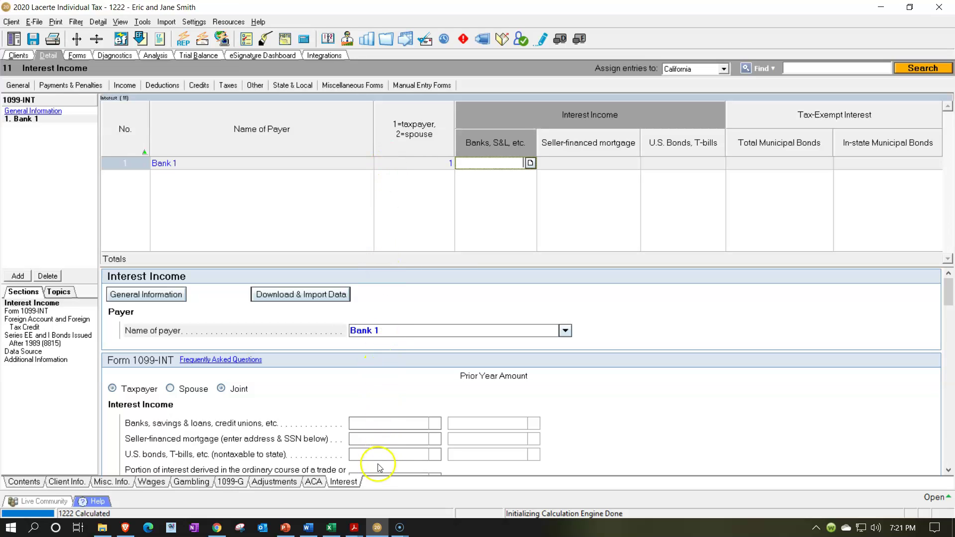
Step: Enter 670 as Bank 1's Banks, S&L interest after checking the 1099-INT
click(374, 529)
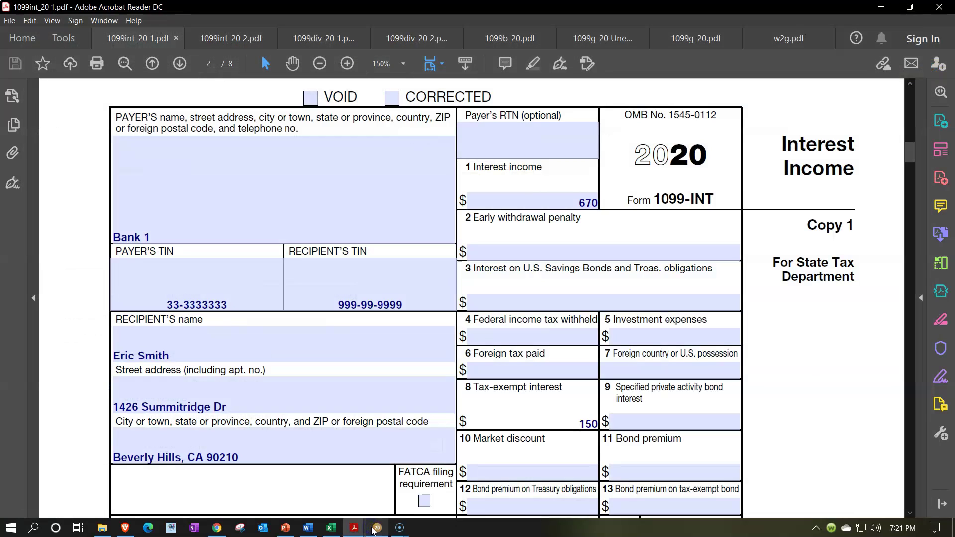
click(375, 528)
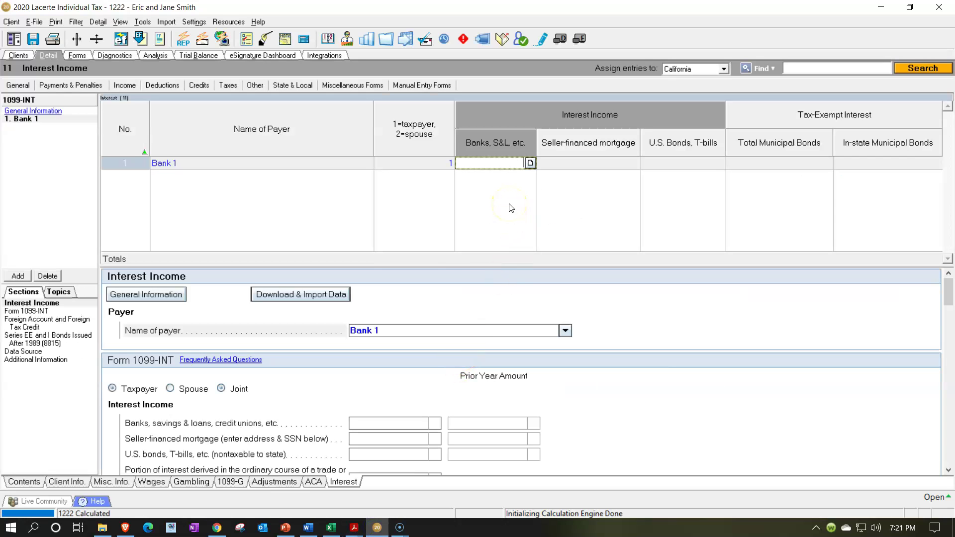
text(0)
key(Tab)
key(Tab)
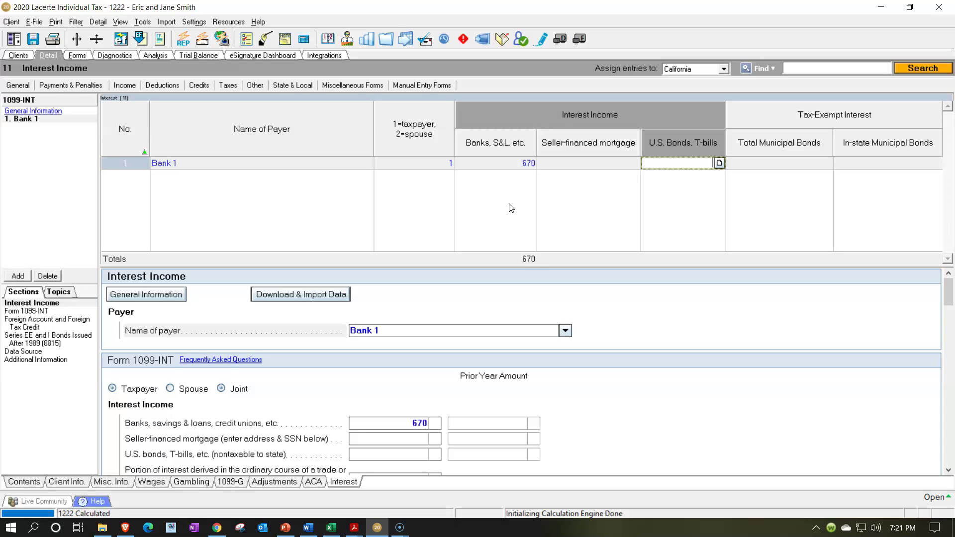
click(521, 367)
scroll(301, 418, down, 3)
Step: Enter 150 as Bank 1's total municipal bond interest
key(alt+Tab)
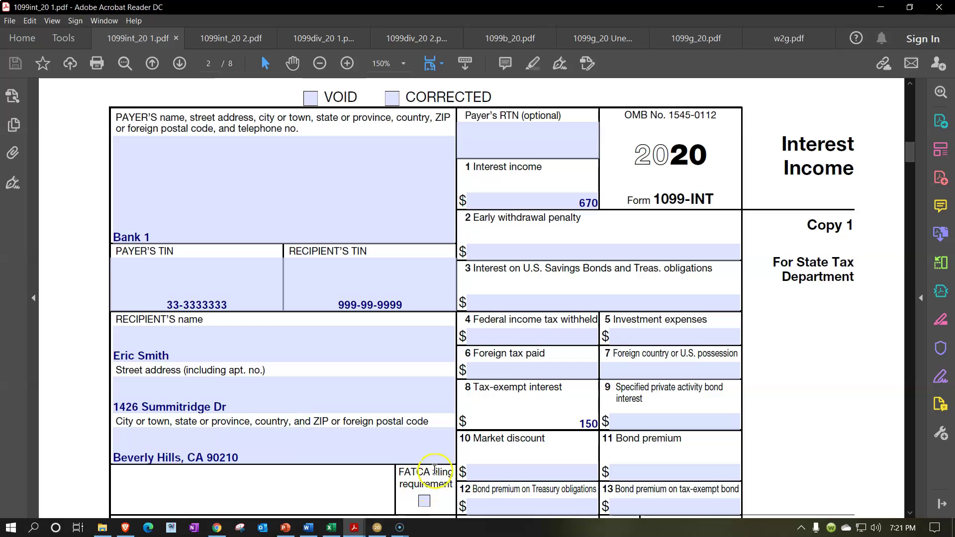
click(377, 527)
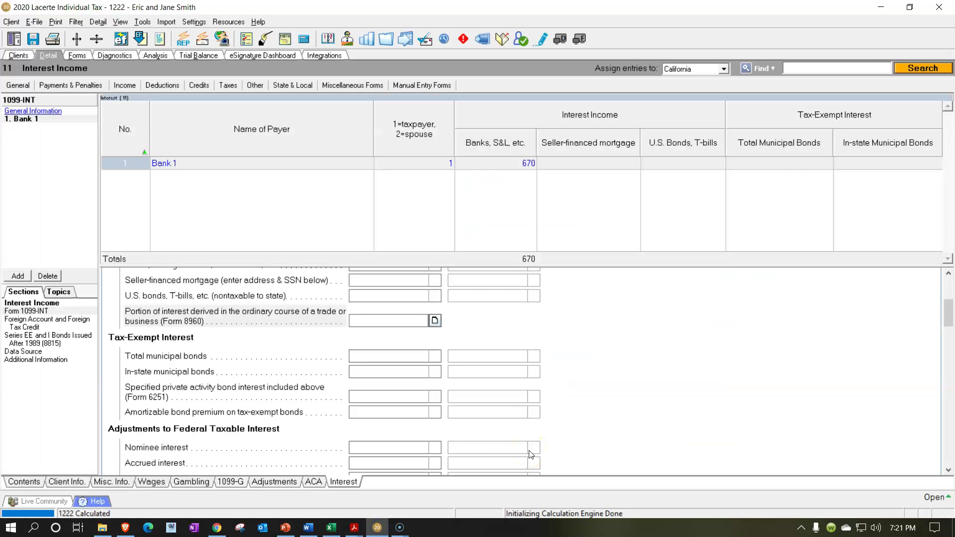
click(780, 164)
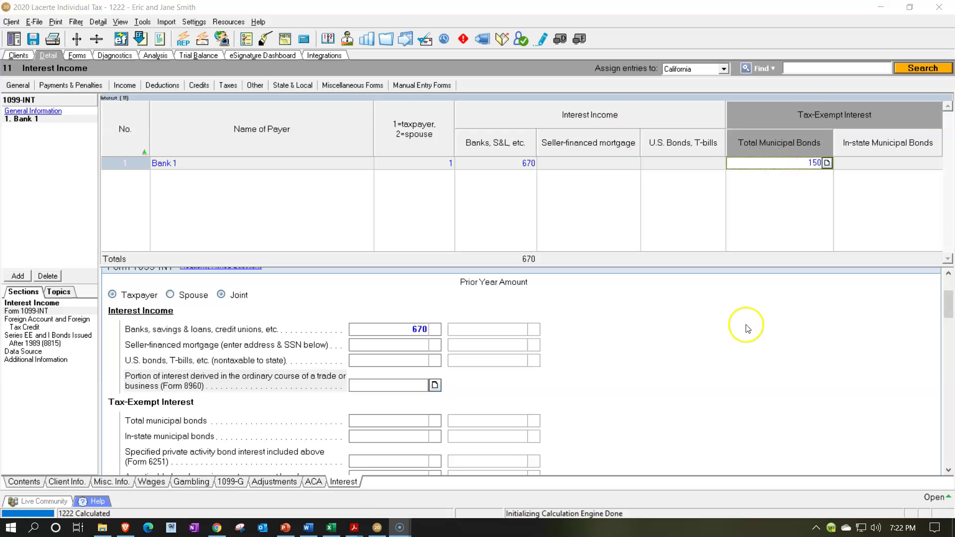
click(853, 169)
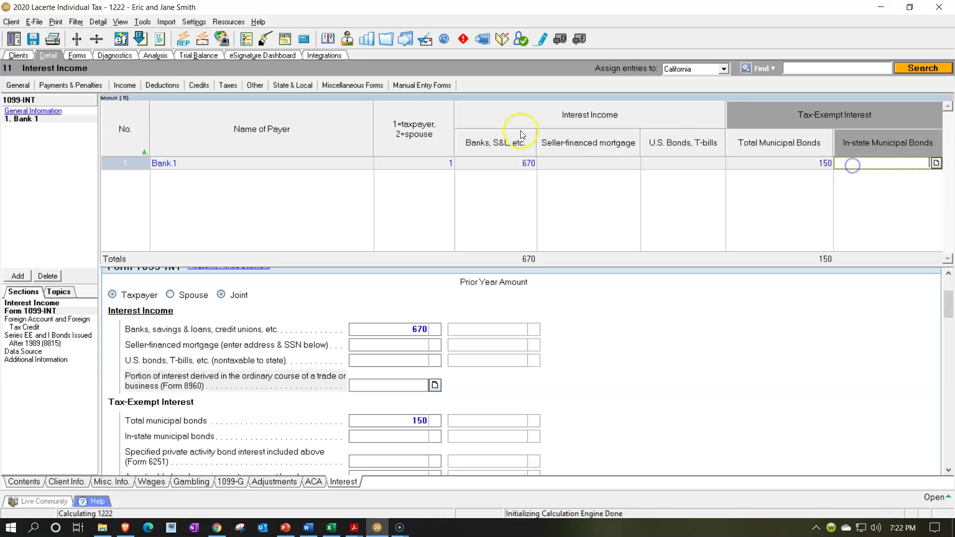
click(78, 56)
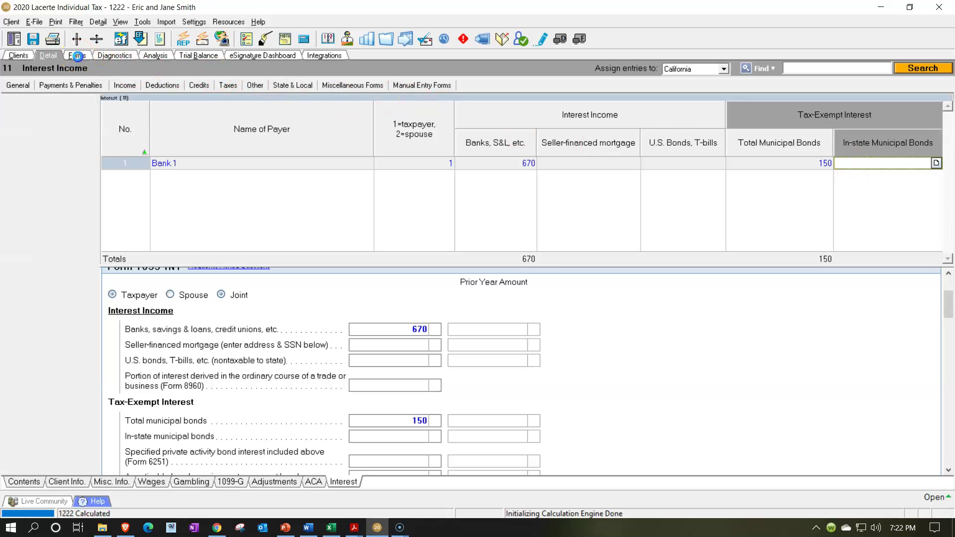
Step: Review Schedule B, which lists Bank 1 with 670 of interest
scroll(739, 304, down, 3)
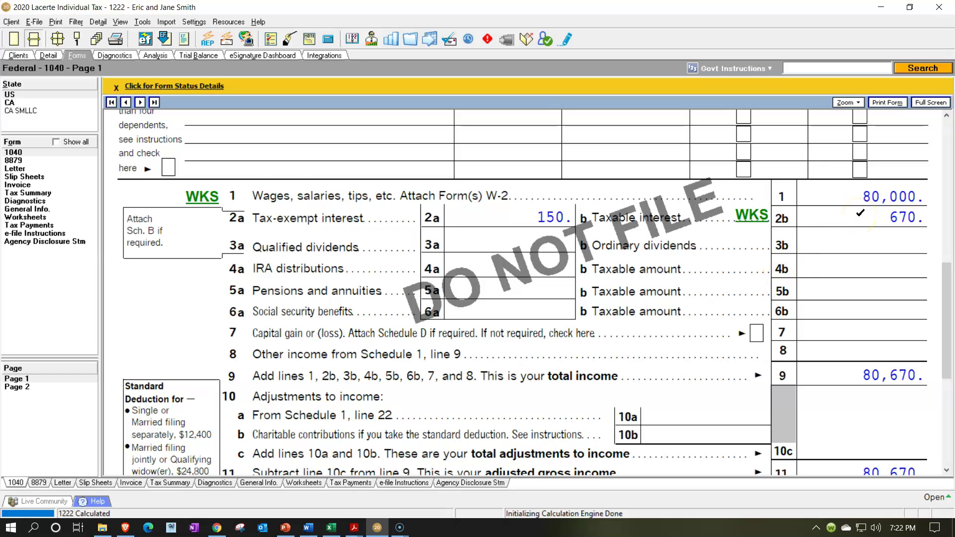
click(55, 143)
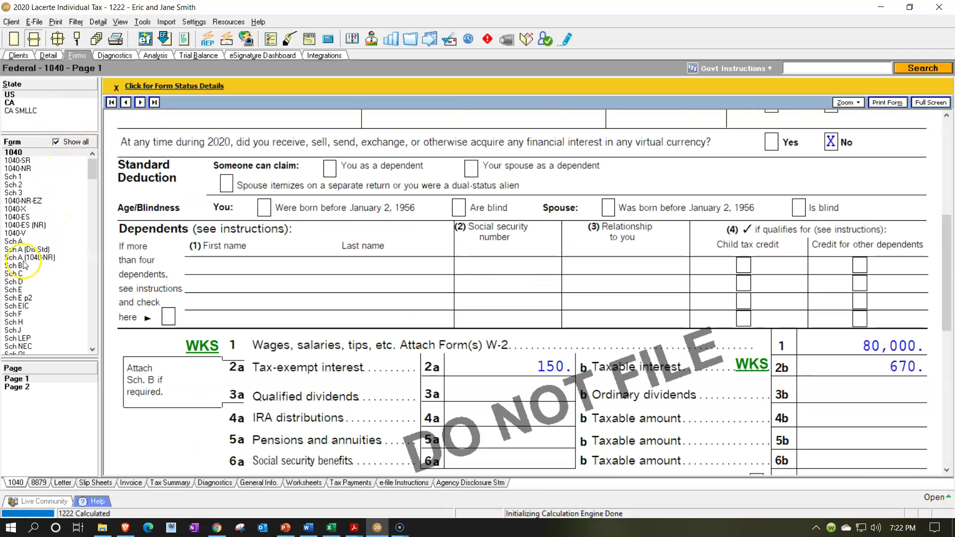
click(23, 265)
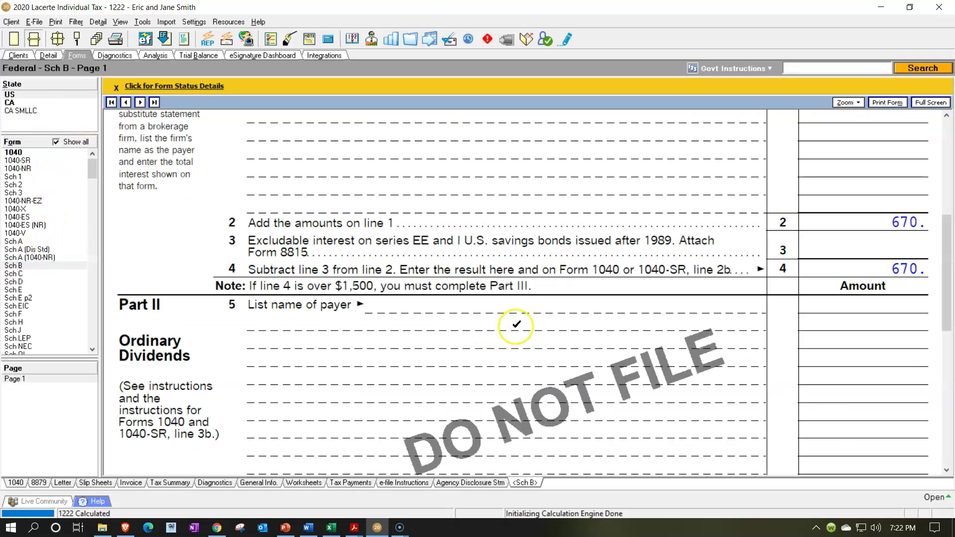
scroll(515, 325, up, 5)
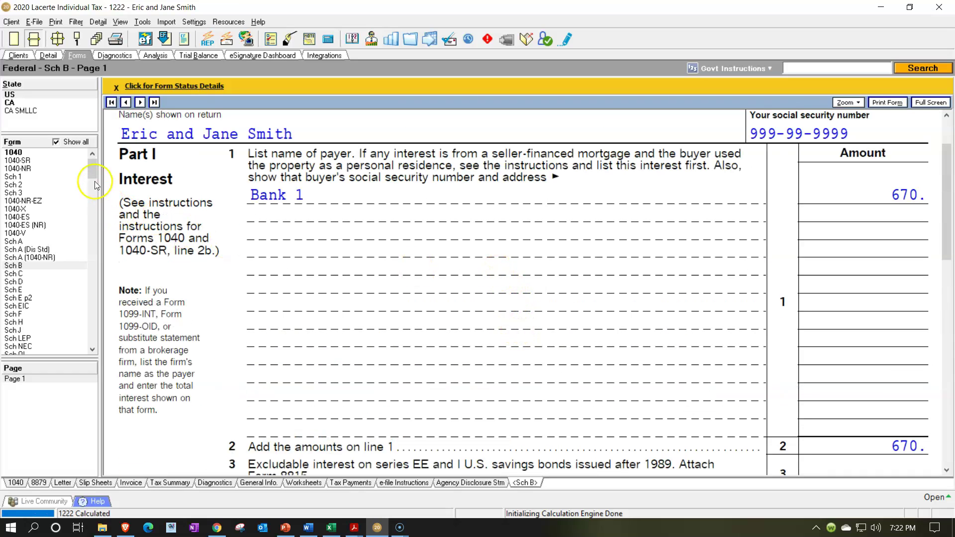
click(55, 142)
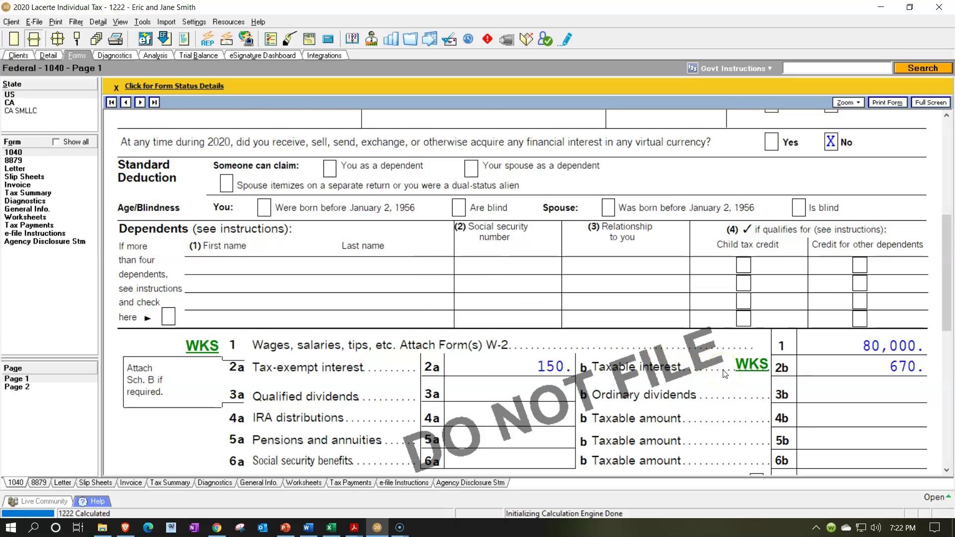
Step: Check the line 2b worksheet and Form 1040's 150 tax-exempt, 670 taxable interest and 80,670 AGI
scroll(724, 374, down, 3)
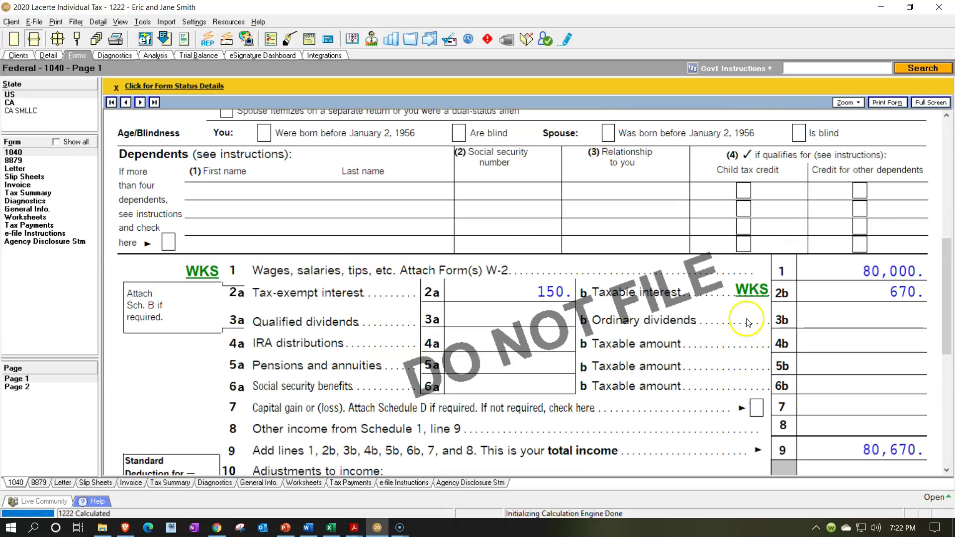
click(751, 293)
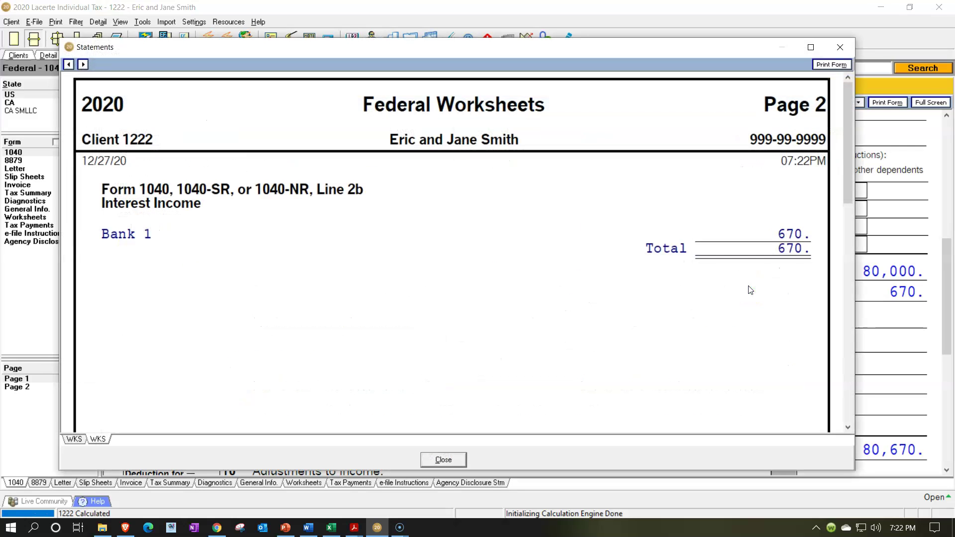
click(839, 48)
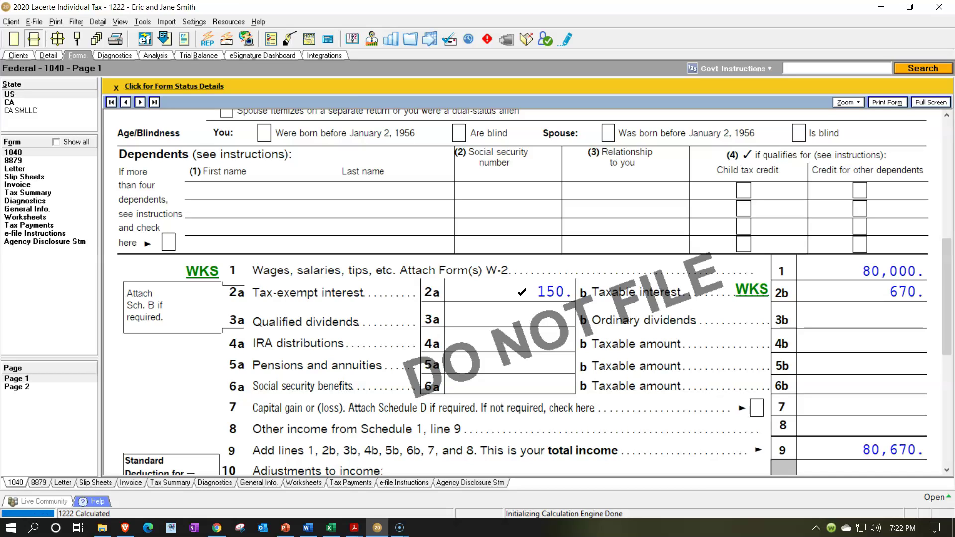
scroll(522, 298, down, 3)
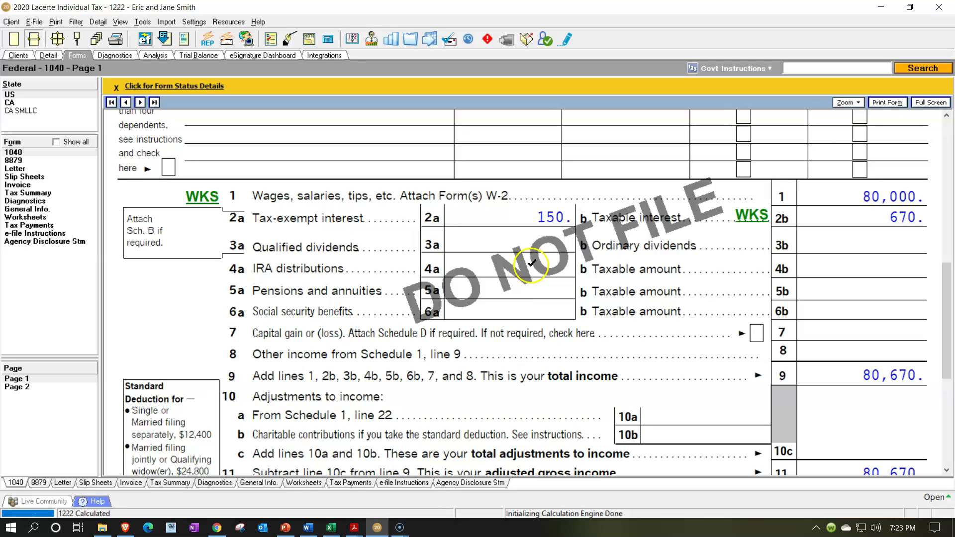
click(525, 217)
click(532, 212)
scroll(726, 365, down, 3)
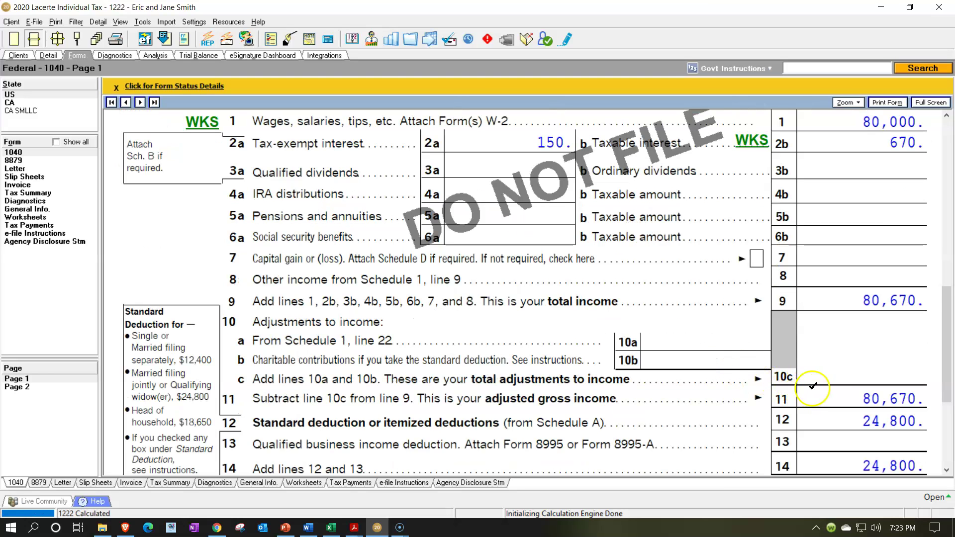
click(392, 420)
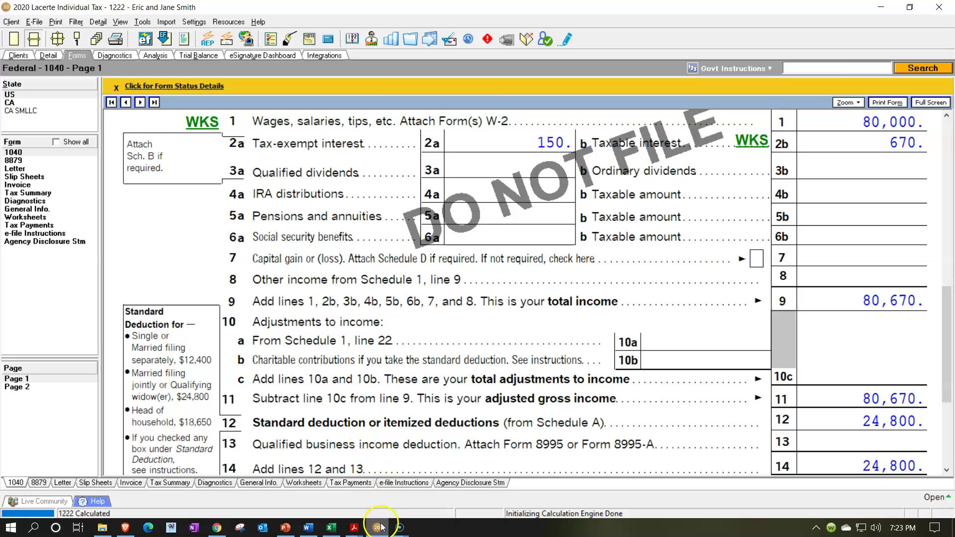
Step: View Jane's Bank 2 1099-INT showing 710 of interest, then return to Lacerte
click(354, 527)
click(230, 219)
click(230, 40)
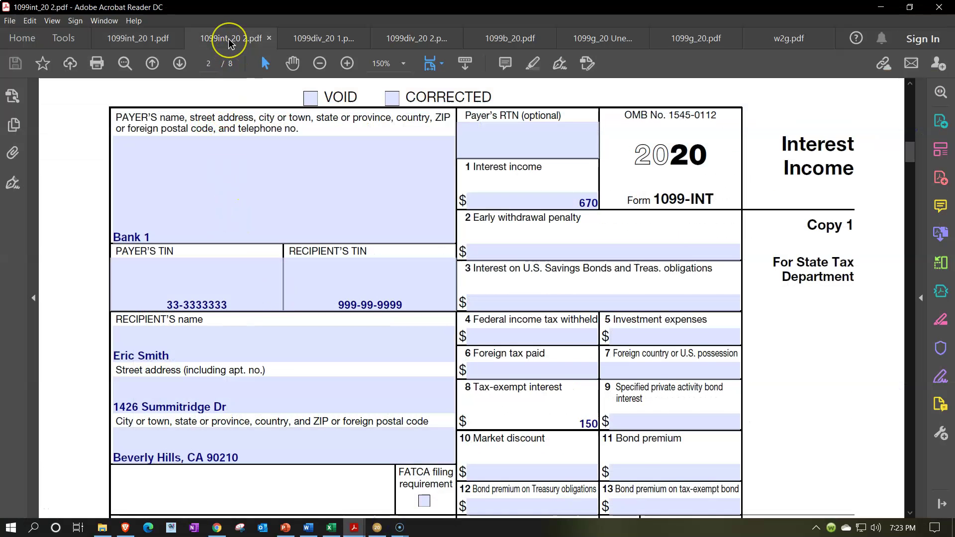
click(210, 221)
click(196, 273)
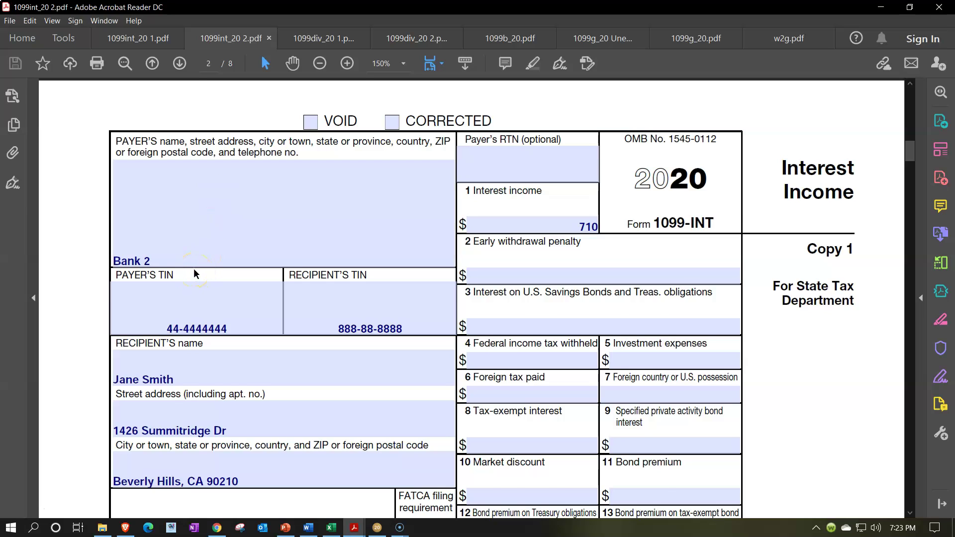
scroll(196, 273, down, 1)
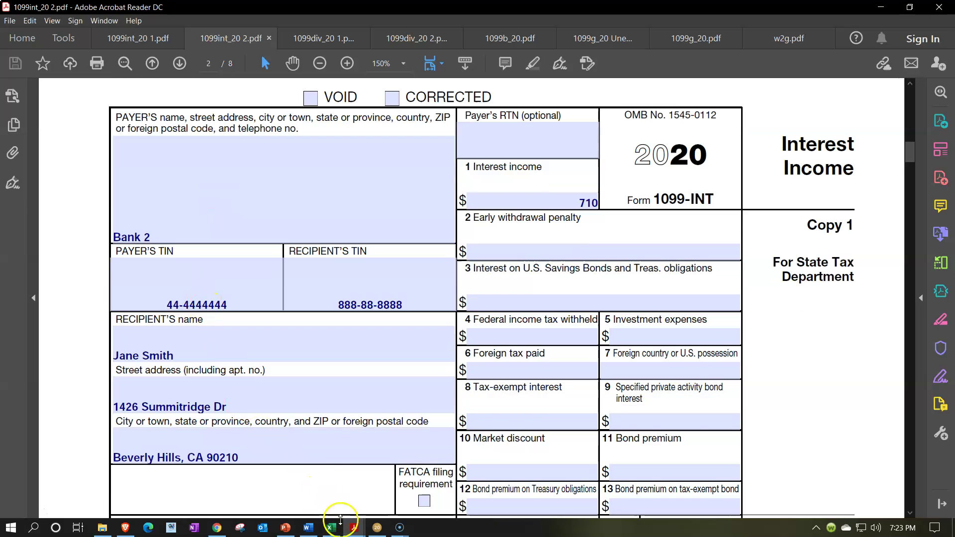
click(368, 530)
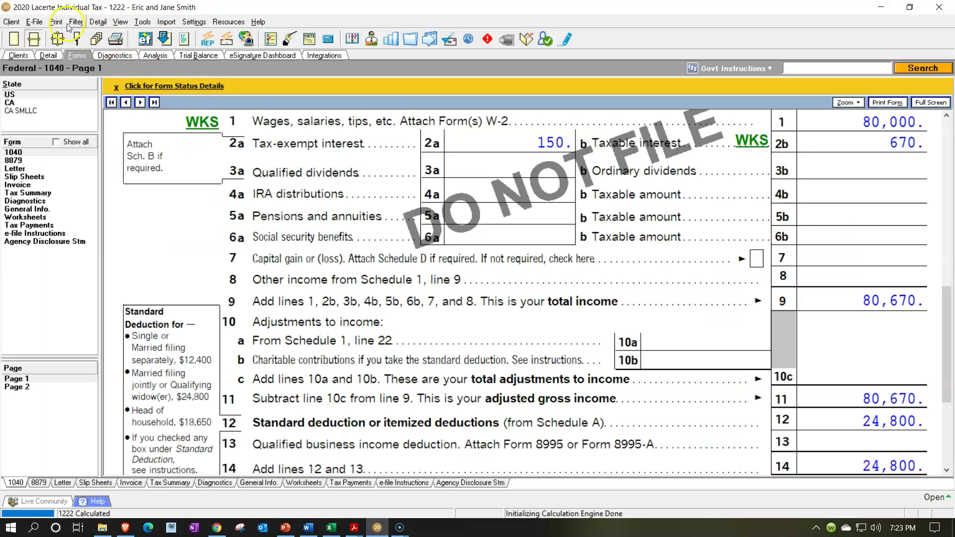
Step: Add a second interest payer row for Bank 2 assigned to the spouse (code 2)
click(48, 55)
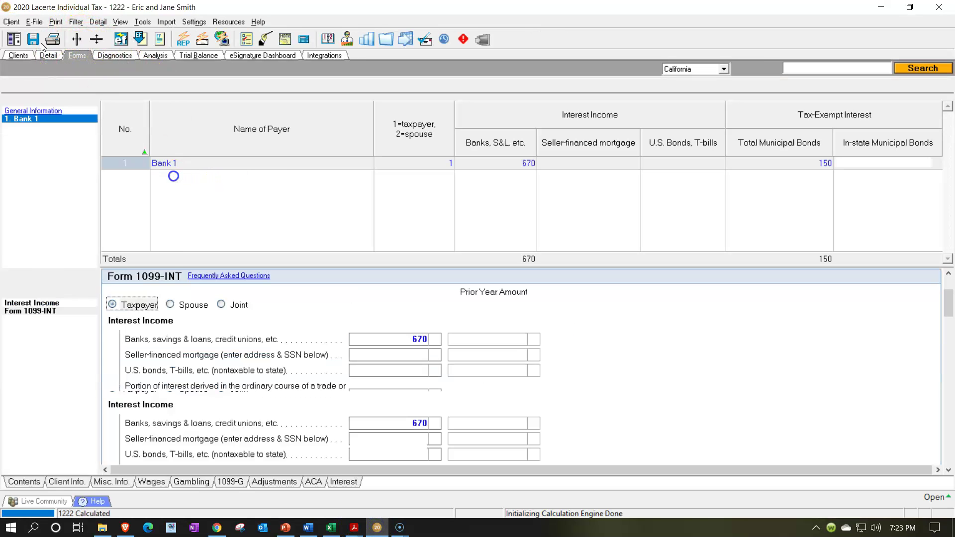
click(17, 276)
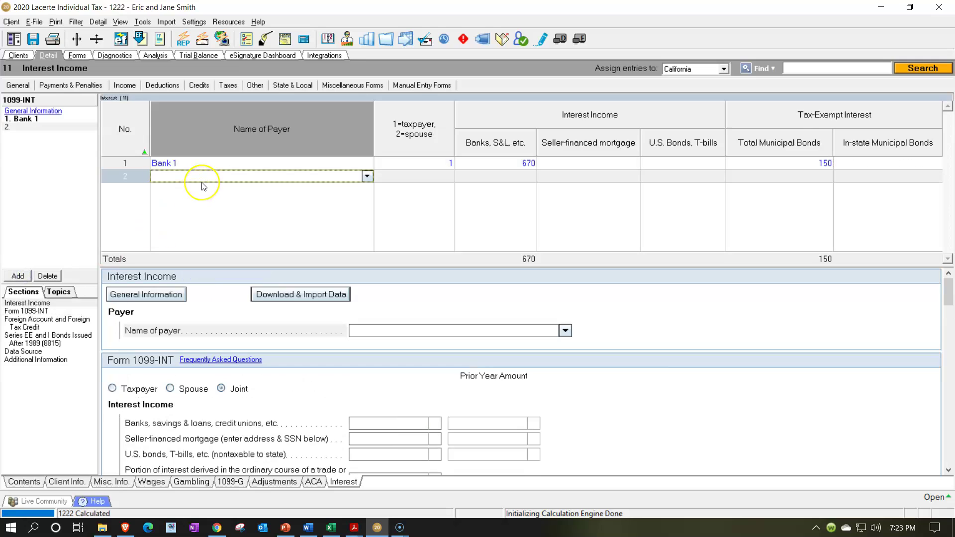
text(Bank 1)
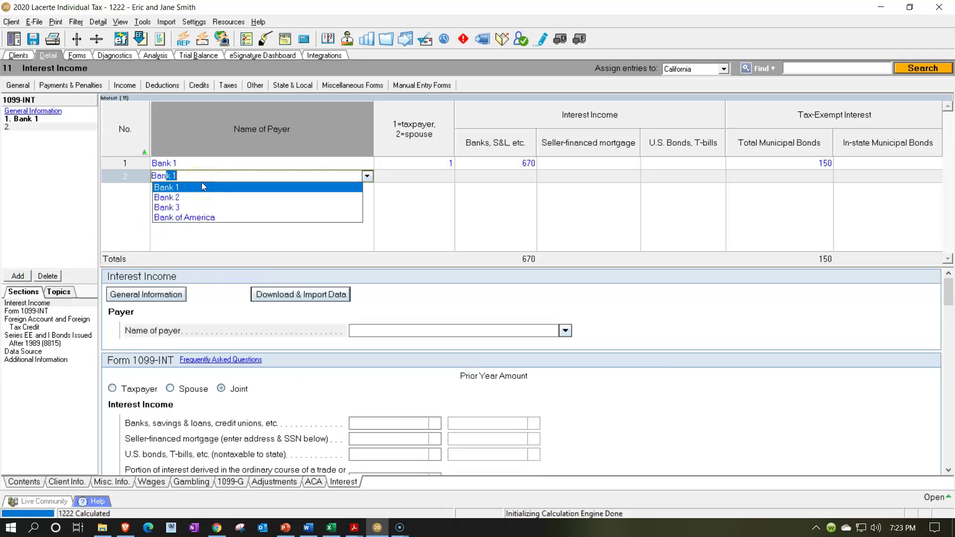
key(Down)
key(Return)
key(Return)
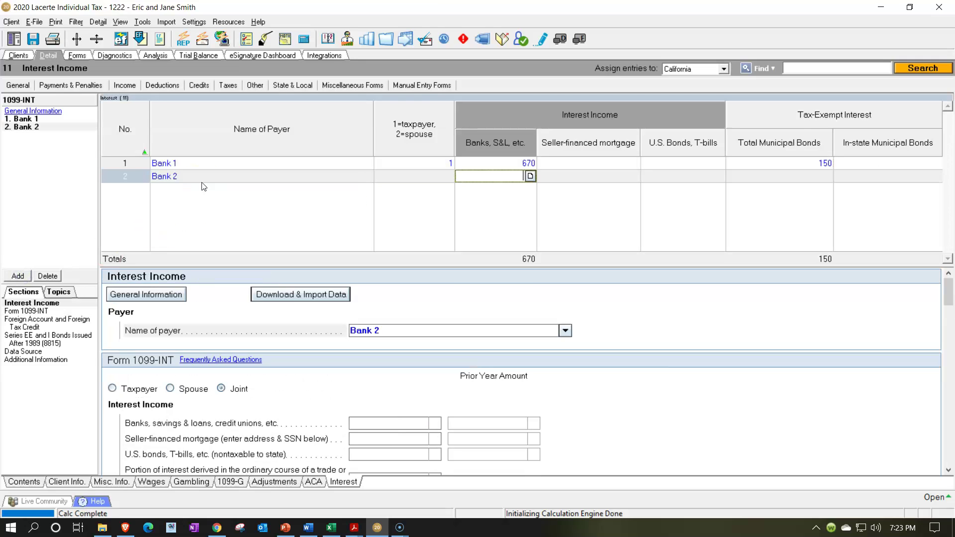
click(420, 177)
text(2)
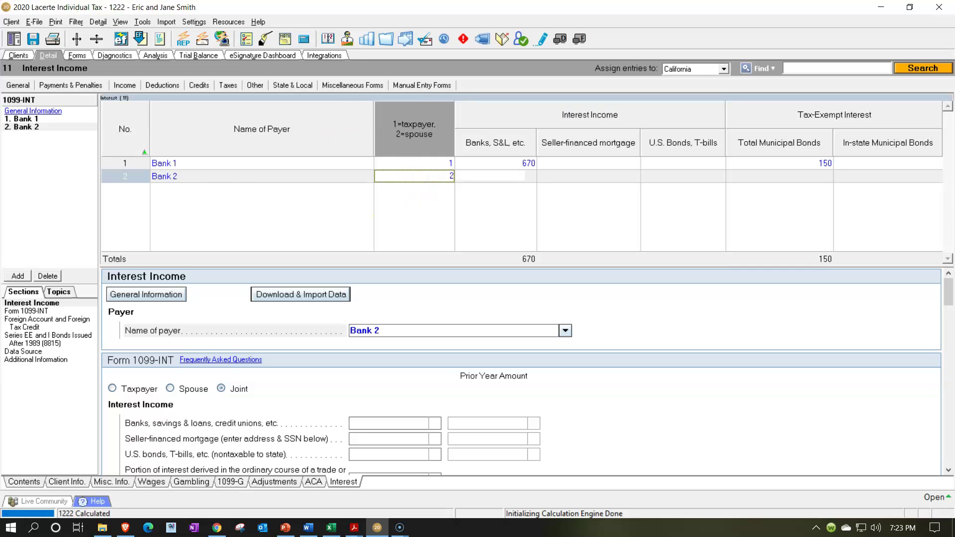
key(Return)
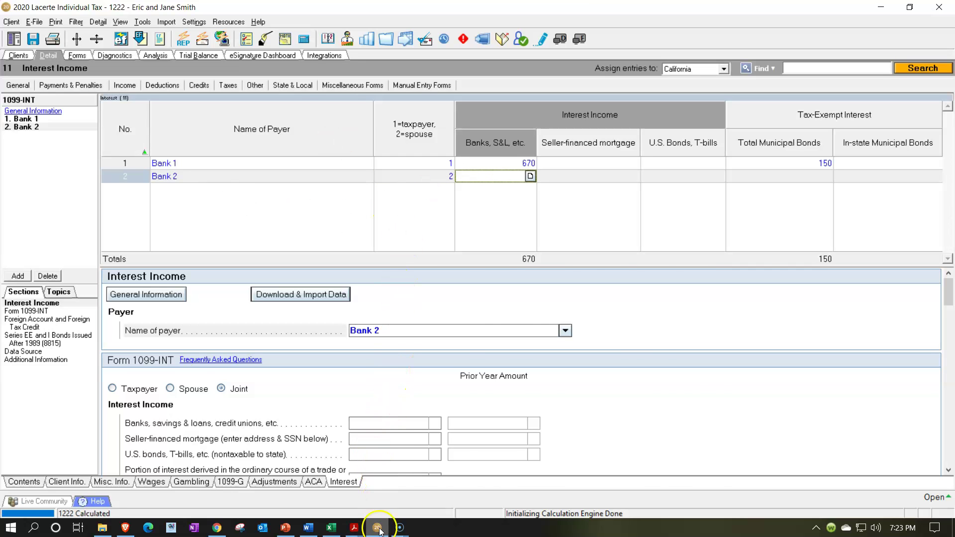
Step: Enter 710 as Bank 2's Banks, S&L interest, verifying it against the 1099-INT
click(378, 528)
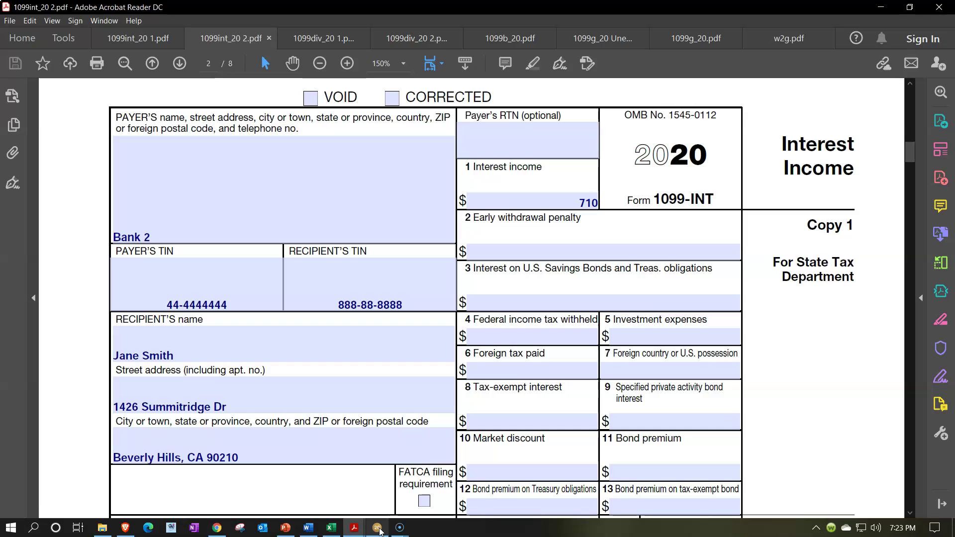
click(378, 528)
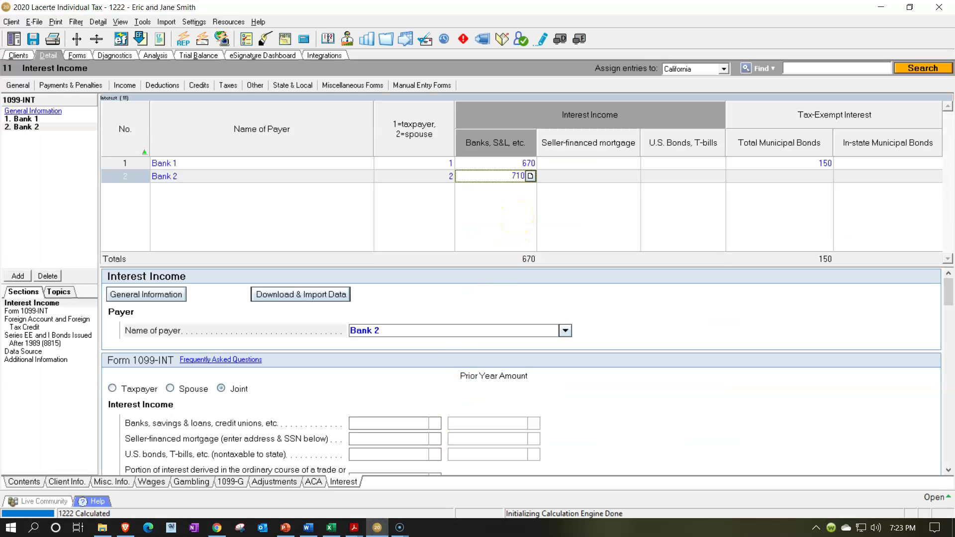
key(Tab)
click(602, 205)
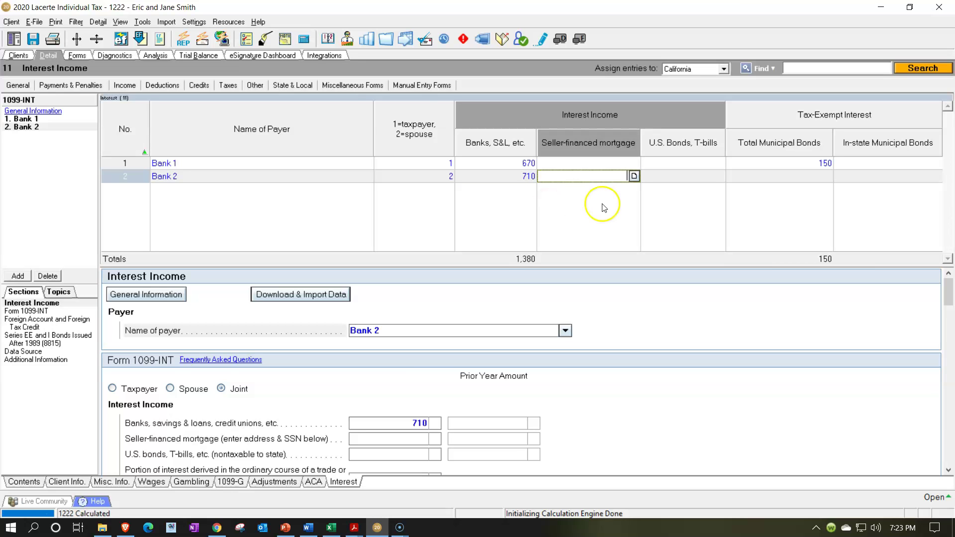
click(377, 527)
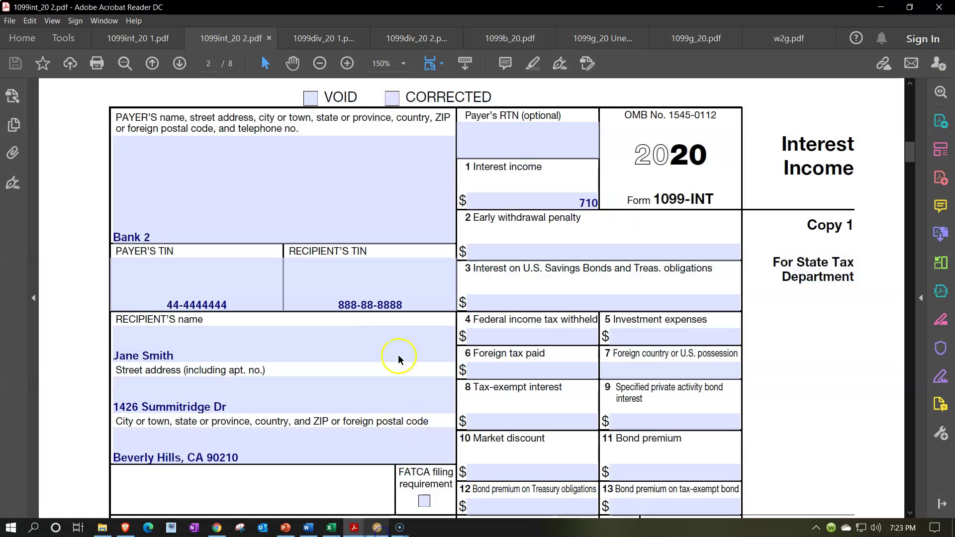
click(547, 198)
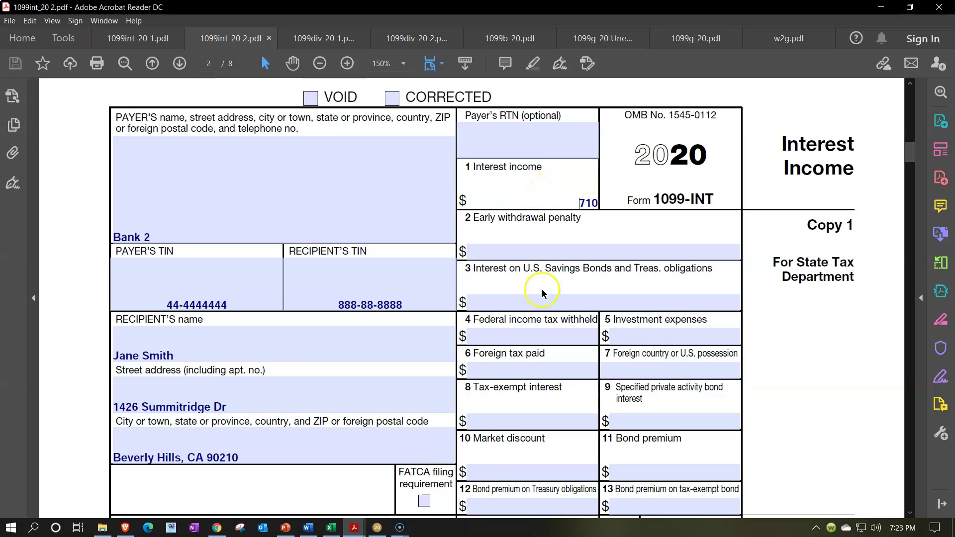
scroll(541, 292, down, 3)
scroll(544, 308, up, 4)
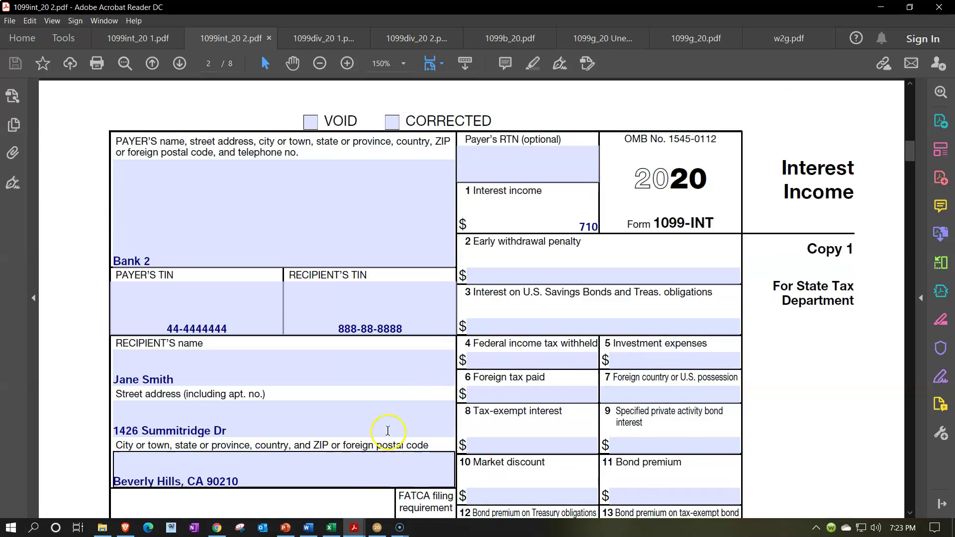
click(377, 528)
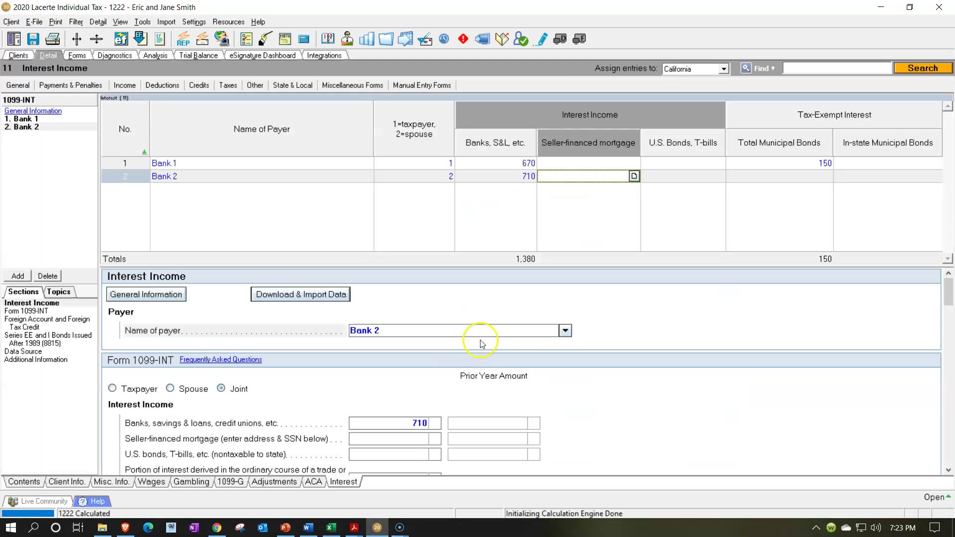
Step: Check the line 2b worksheet showing 1,380 of taxable interest on Form 1040
click(73, 55)
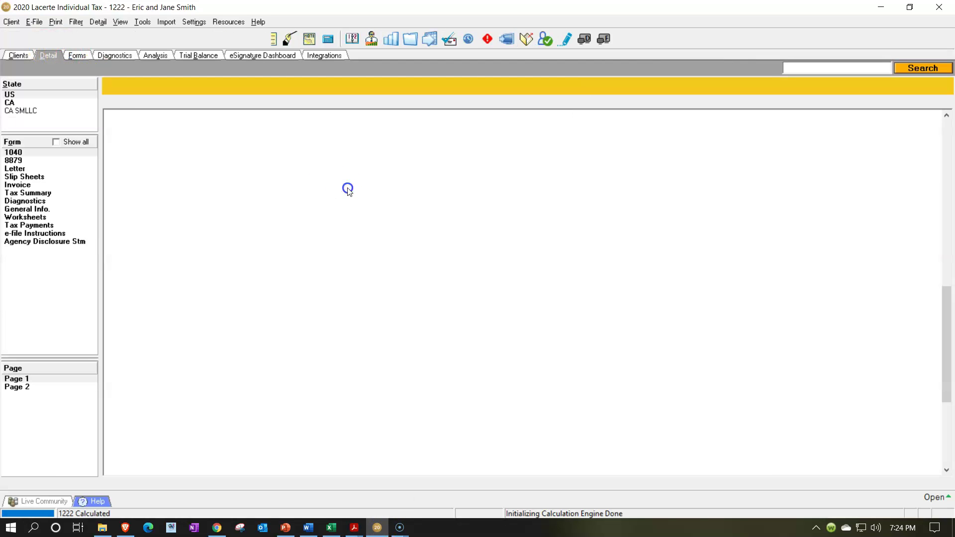
scroll(654, 272, up, 2)
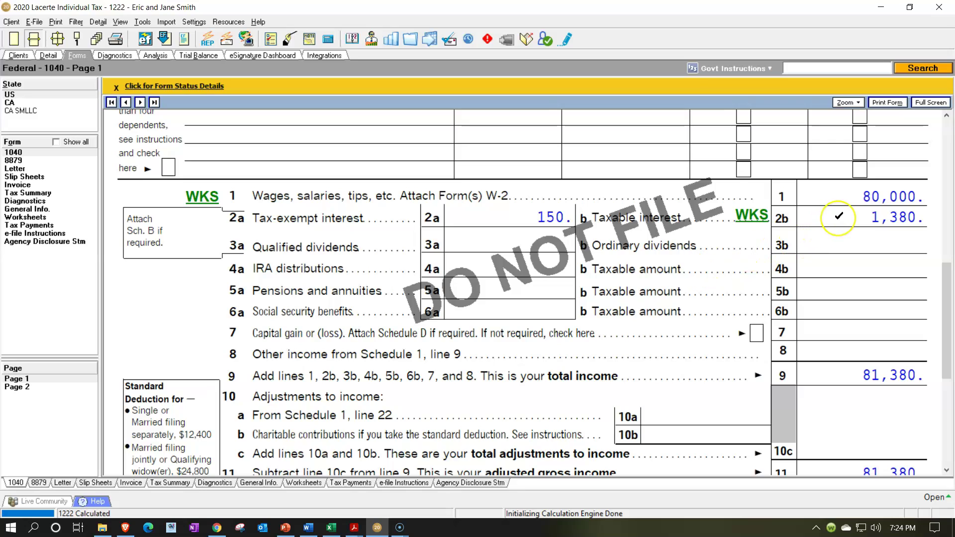
click(752, 218)
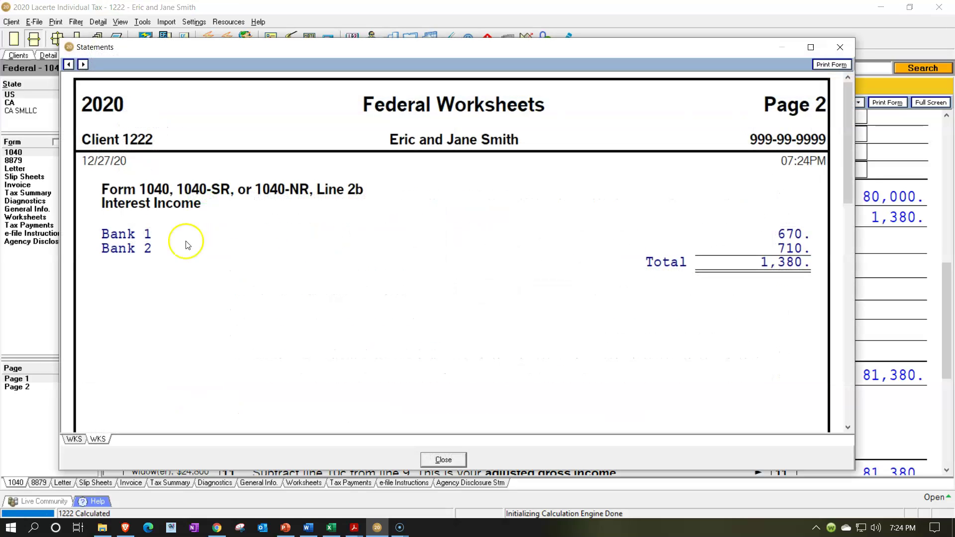
click(840, 48)
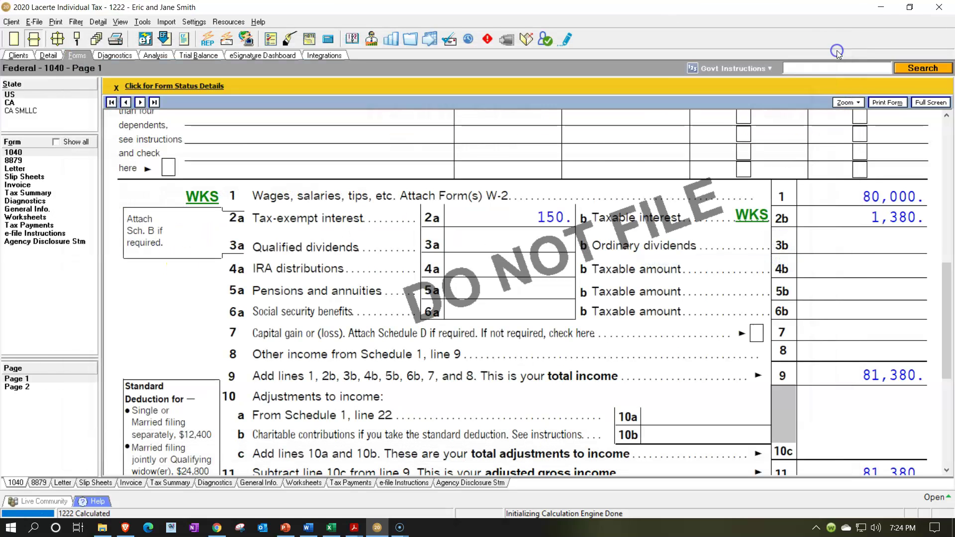
Step: Review Schedule B listing Bank 1 and Bank 2, then return to Form 1040 page 1
click(55, 142)
click(33, 266)
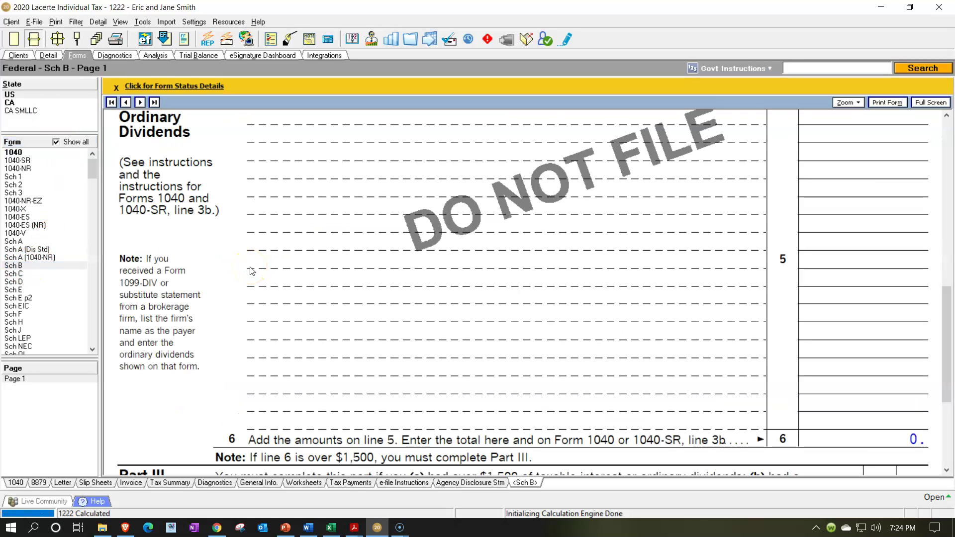
scroll(252, 271, down, 4)
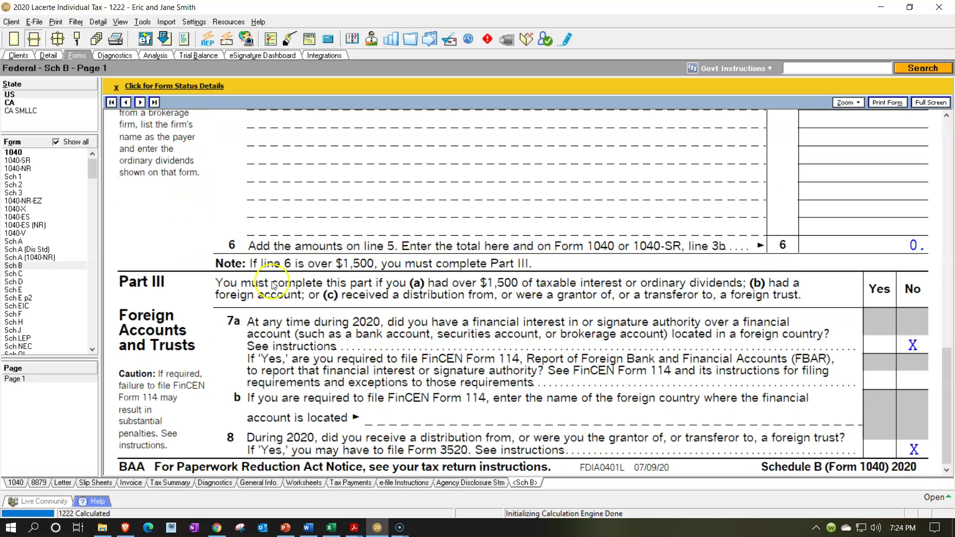
scroll(272, 284, up, 9)
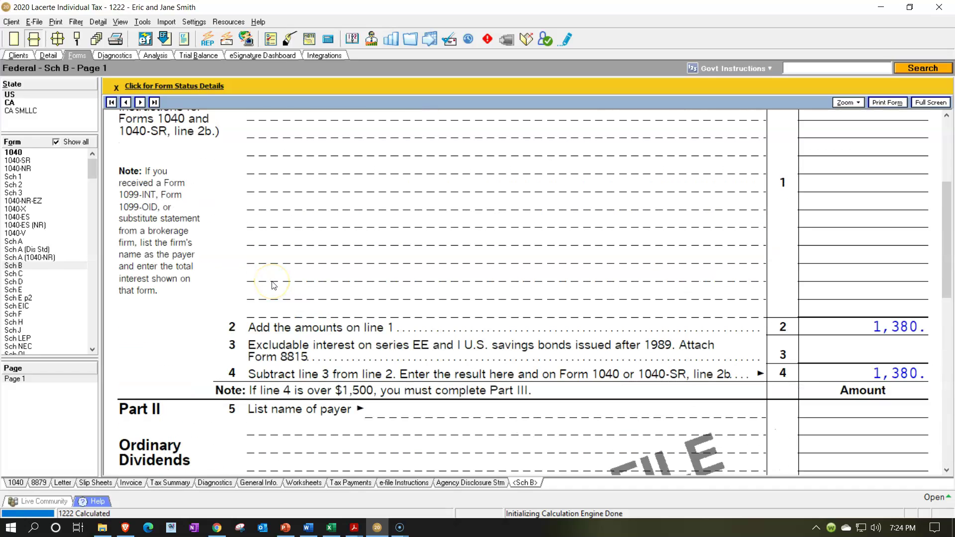
scroll(274, 285, up, 3)
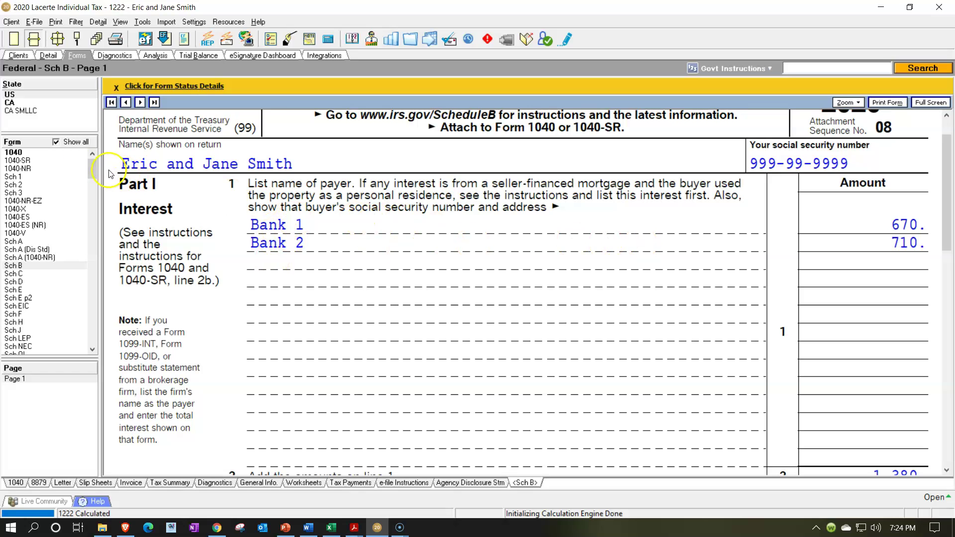
click(27, 152)
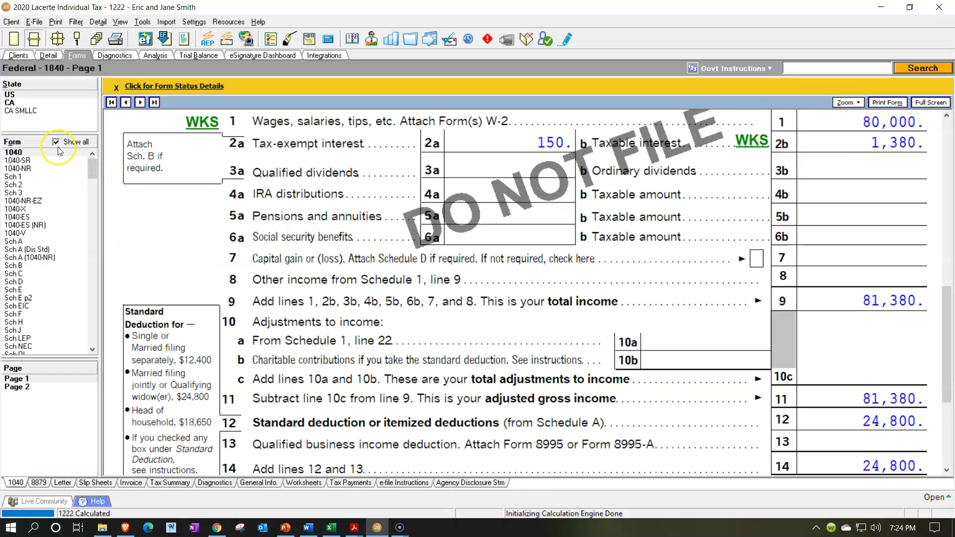
click(57, 142)
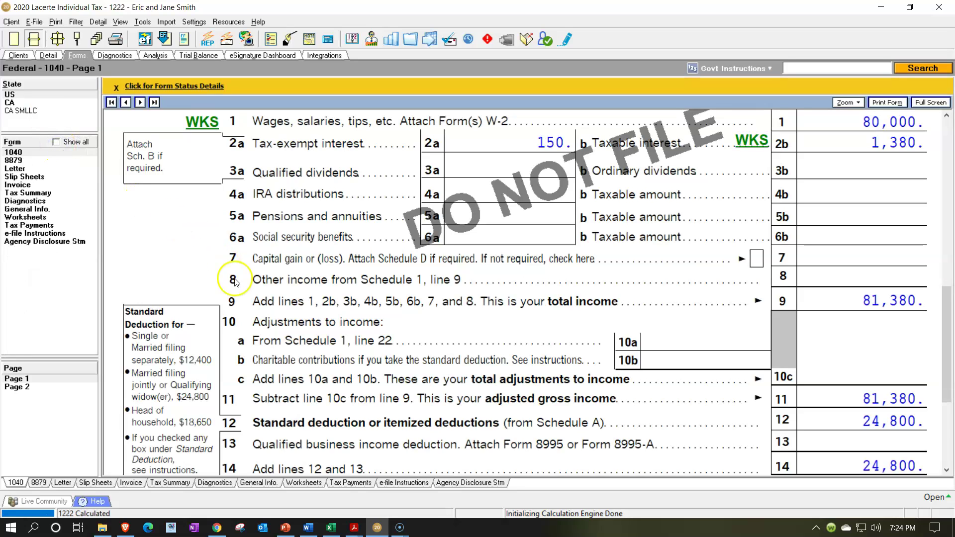
Step: Review the E-Trade 1099-DIV: 1,000 ordinary, 800 qualified dividends, 300 capital gain distributions
click(376, 528)
click(302, 39)
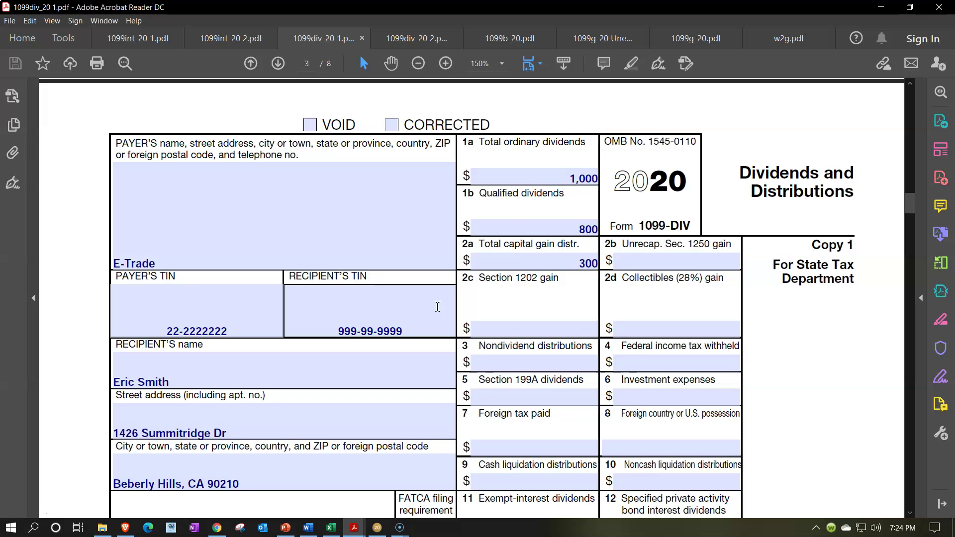
click(514, 218)
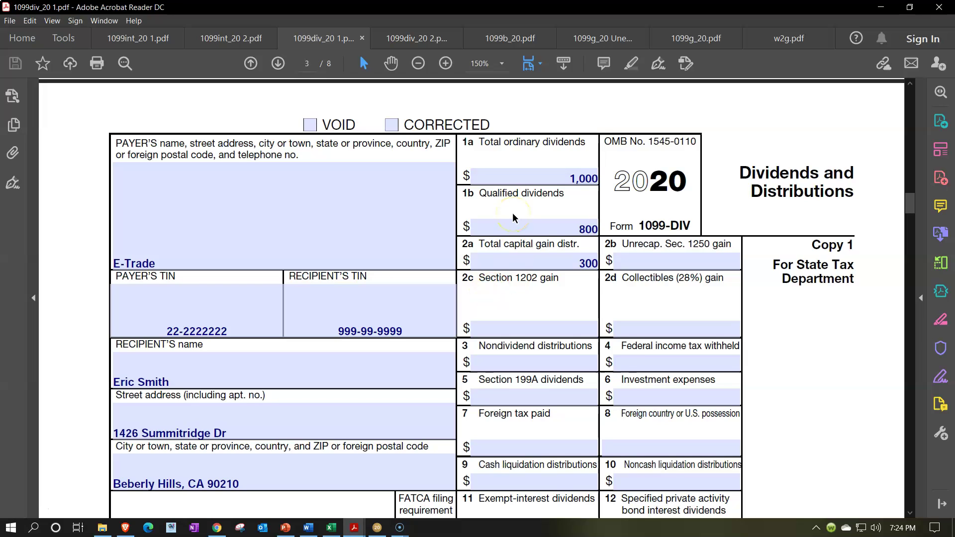
click(507, 199)
scroll(641, 219, down, 10)
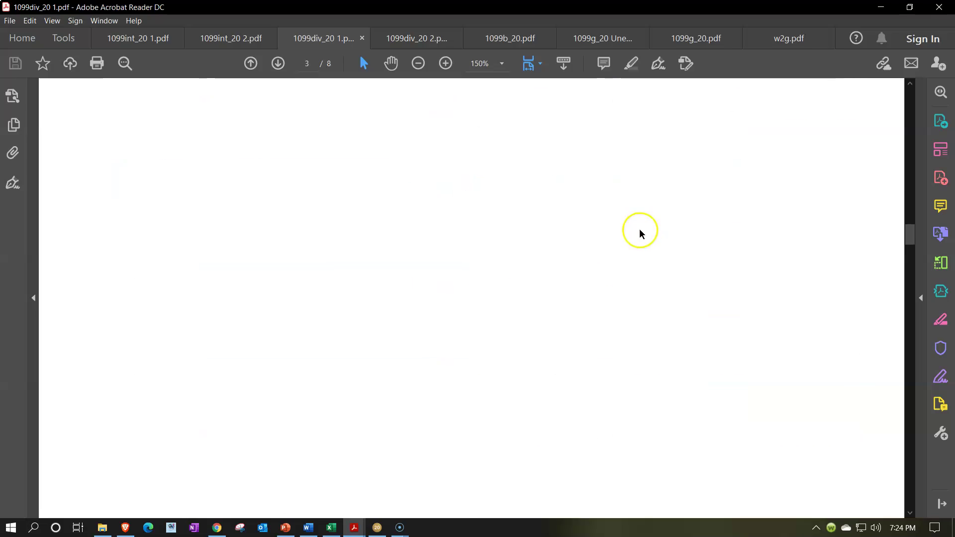
scroll(640, 233, down, 15)
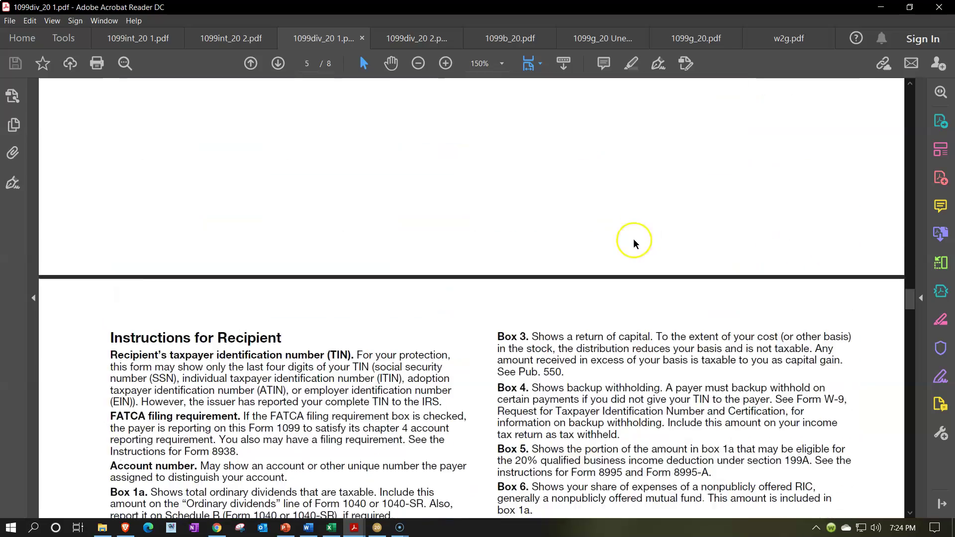
scroll(634, 243, down, 3)
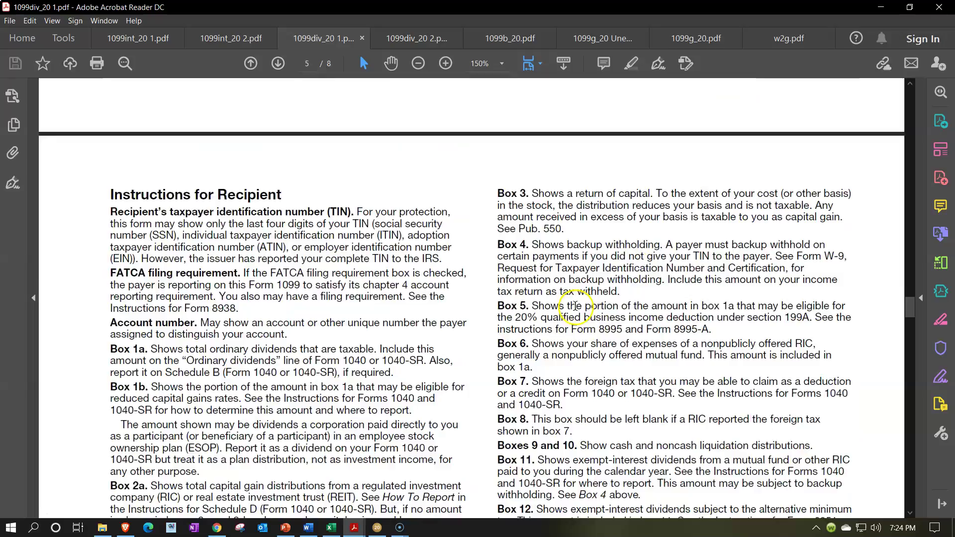
scroll(575, 306, up, 15)
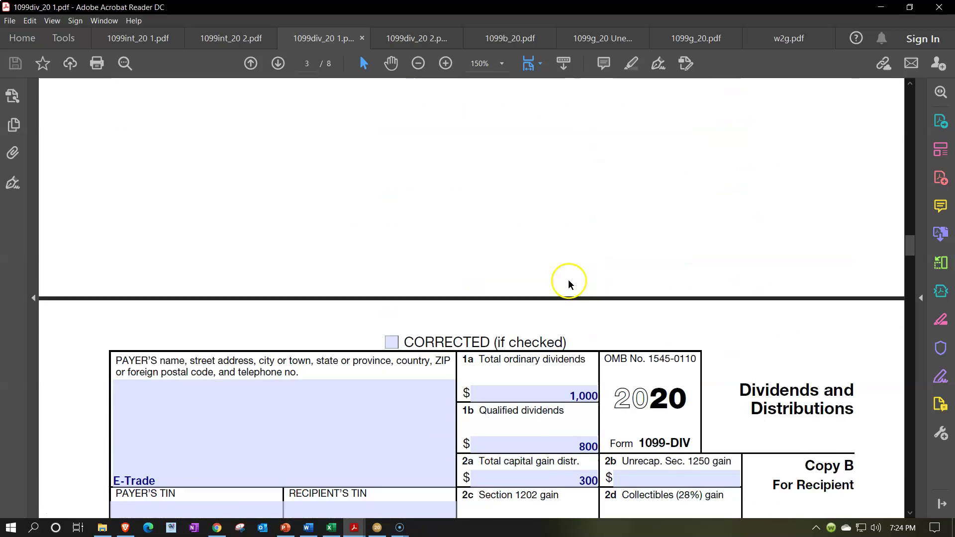
scroll(568, 284, down, 4)
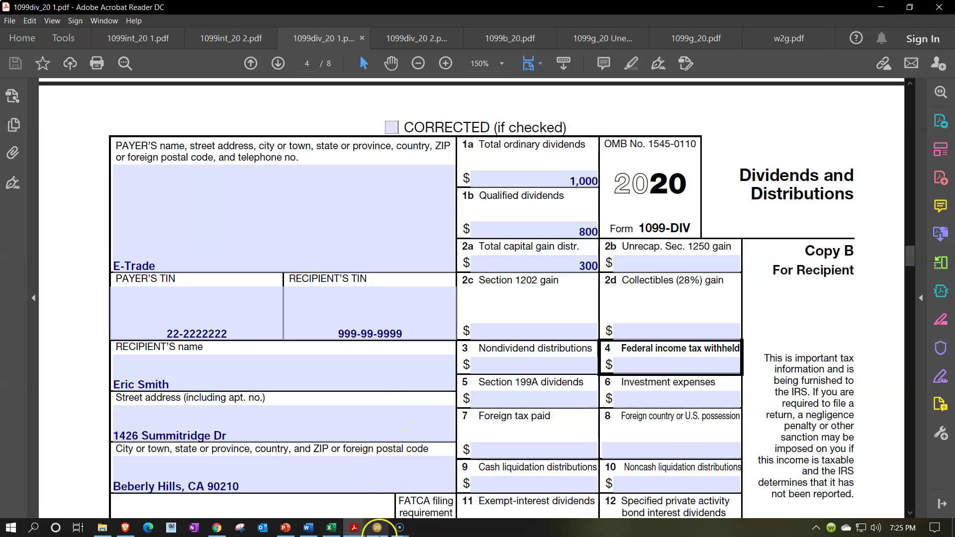
Step: Back in Lacerte, open the Dividend Income input screen under Income
click(377, 528)
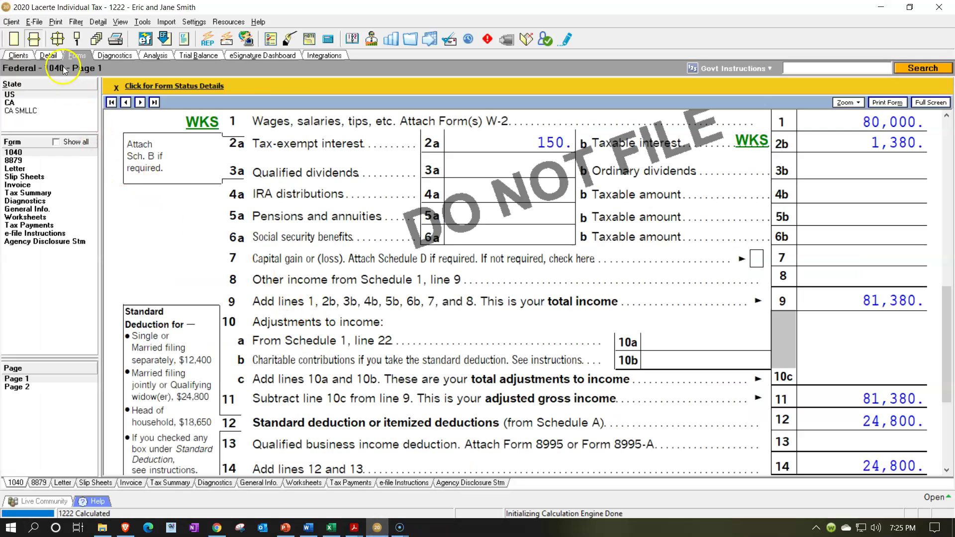
click(48, 55)
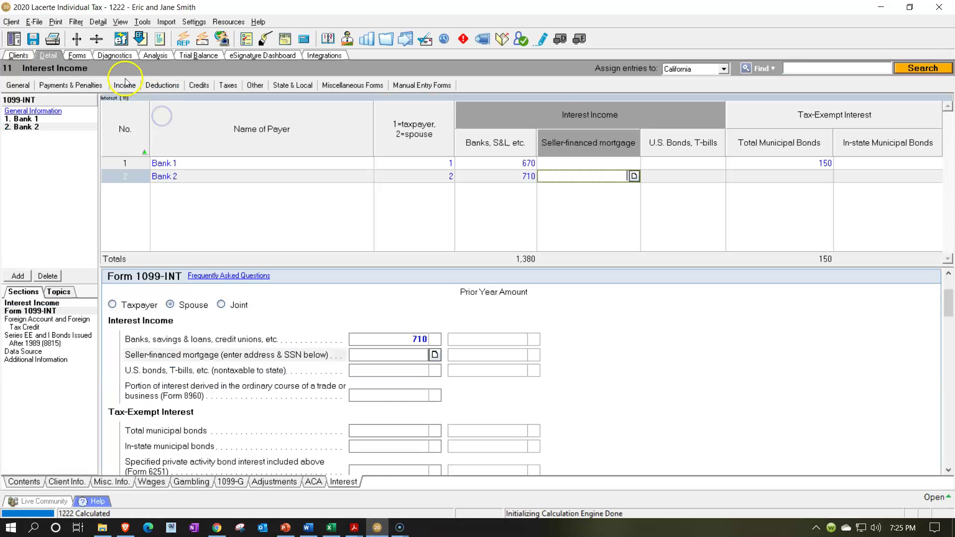
click(125, 83)
click(154, 130)
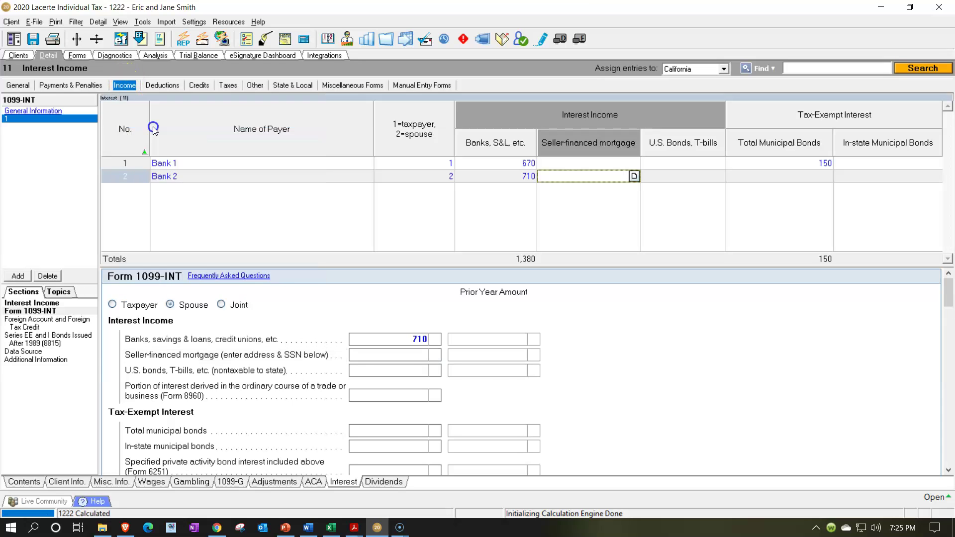
Step: Add E-Trade as the dividend payer and assign it to the taxpayer (1)
click(376, 527)
click(376, 527)
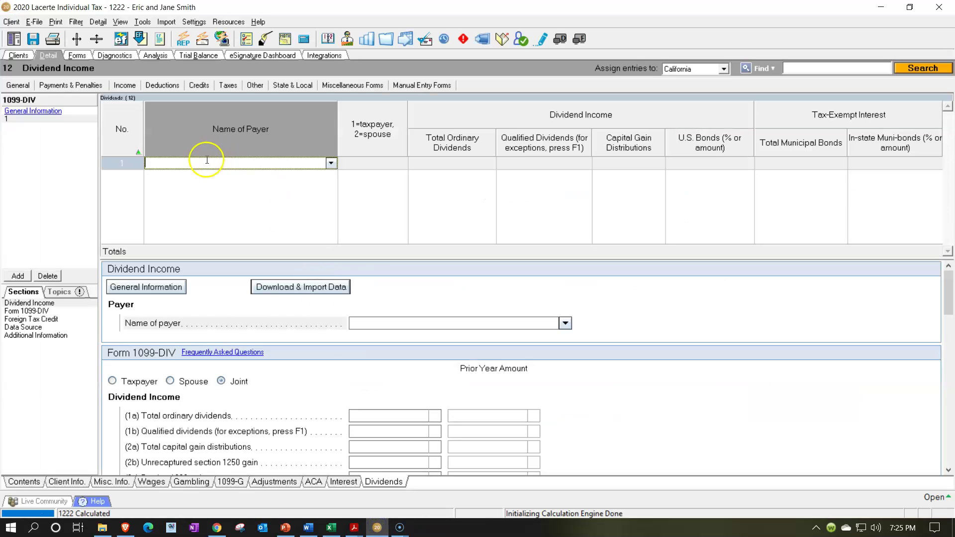
text(E-Trade)
key(Tab)
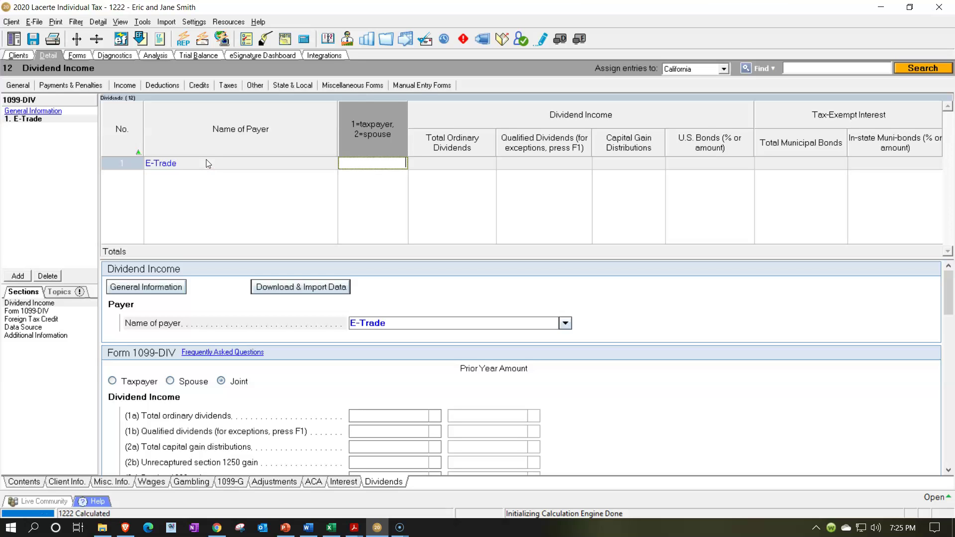
text(1)
key(Tab)
Step: Enter E-Trade's 1,000 ordinary and 800 qualified dividends from the 1099-DIV
click(353, 387)
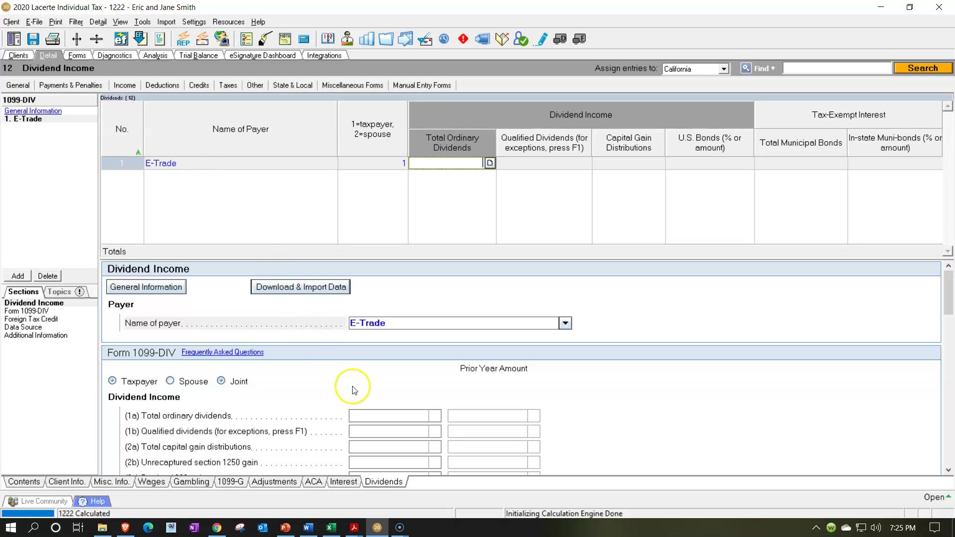
click(354, 527)
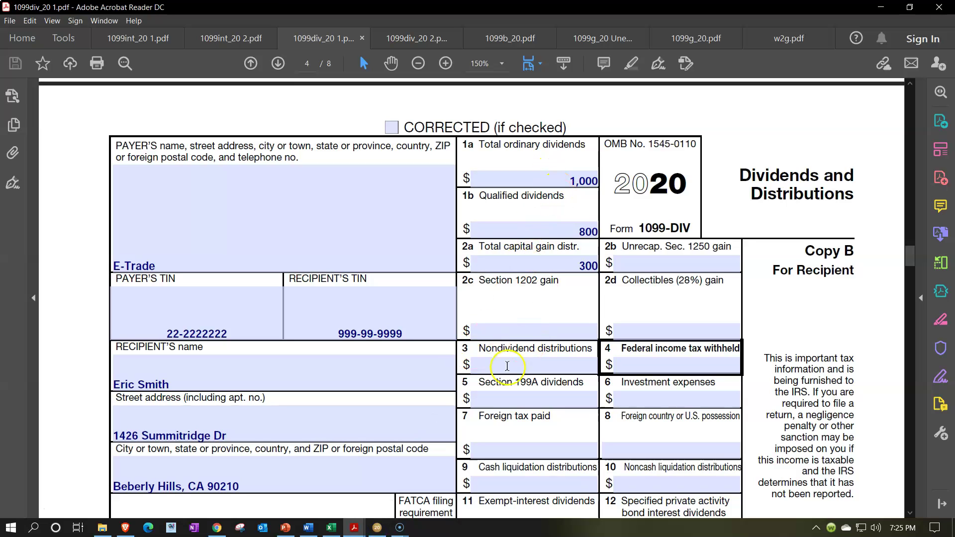
click(377, 527)
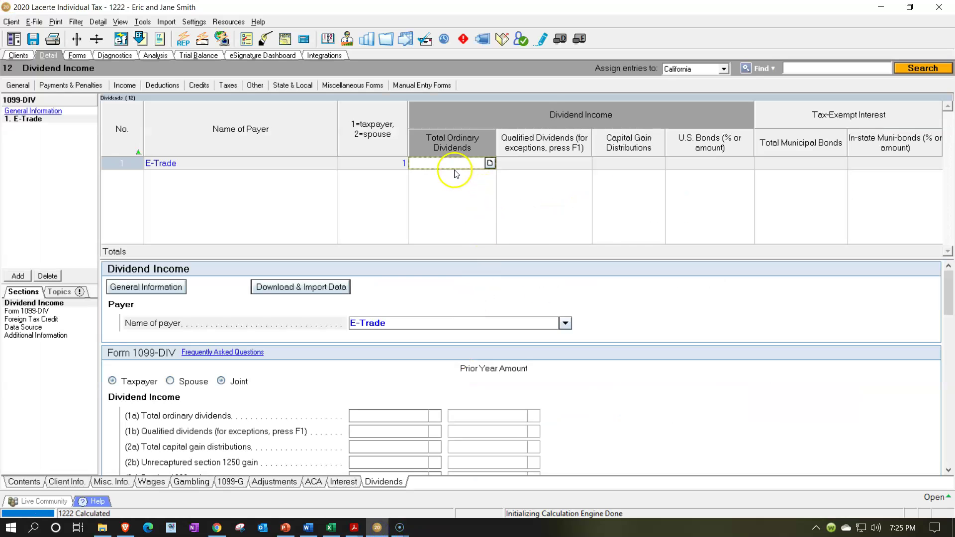
text(1000)
key(Tab)
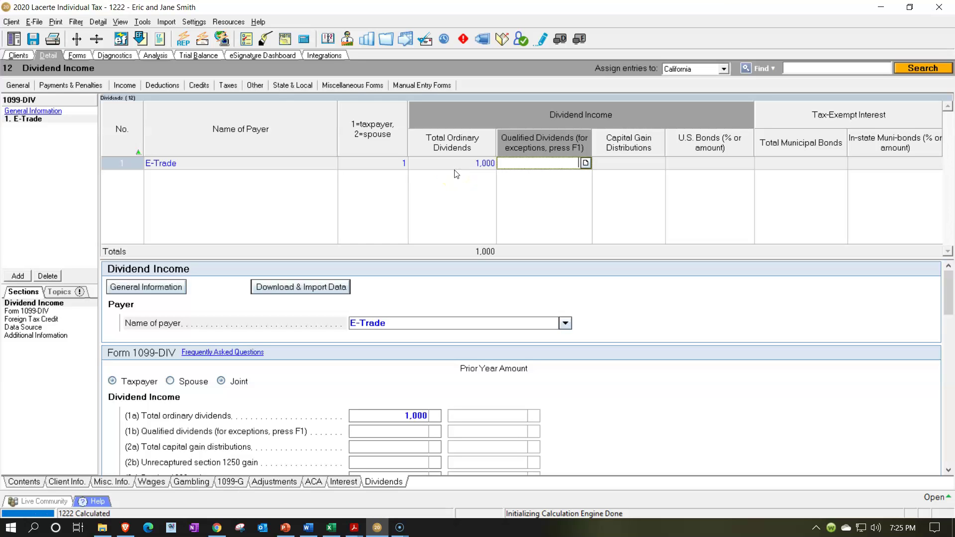
click(354, 527)
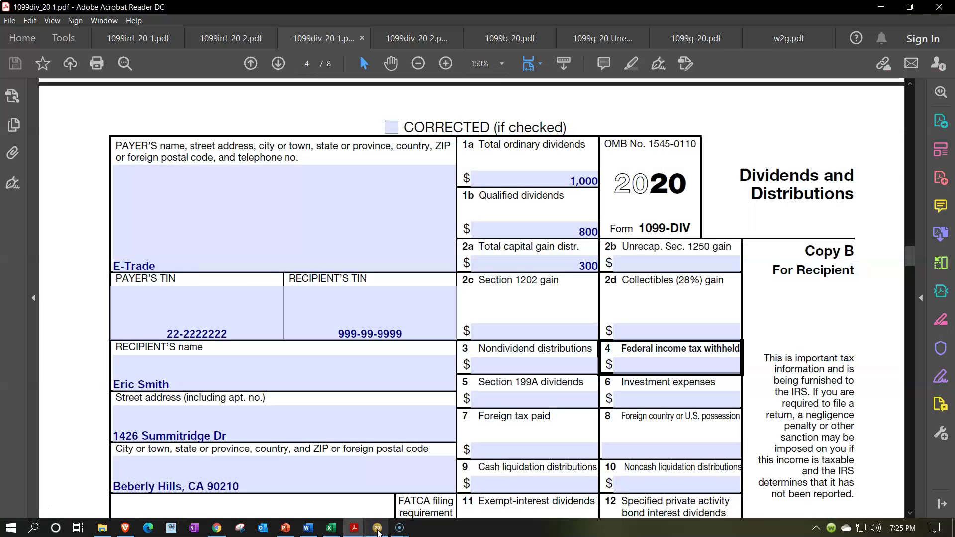
click(377, 527)
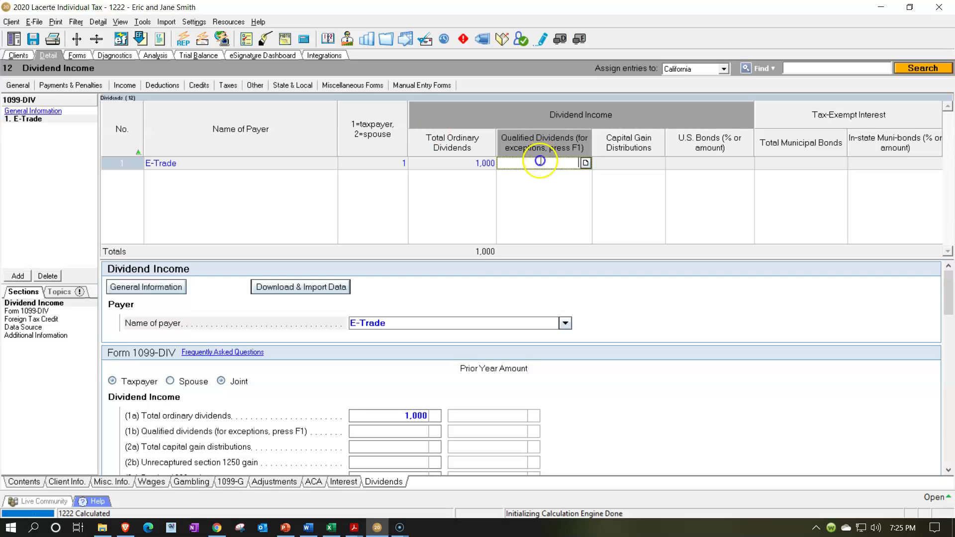
text(800)
key(Tab)
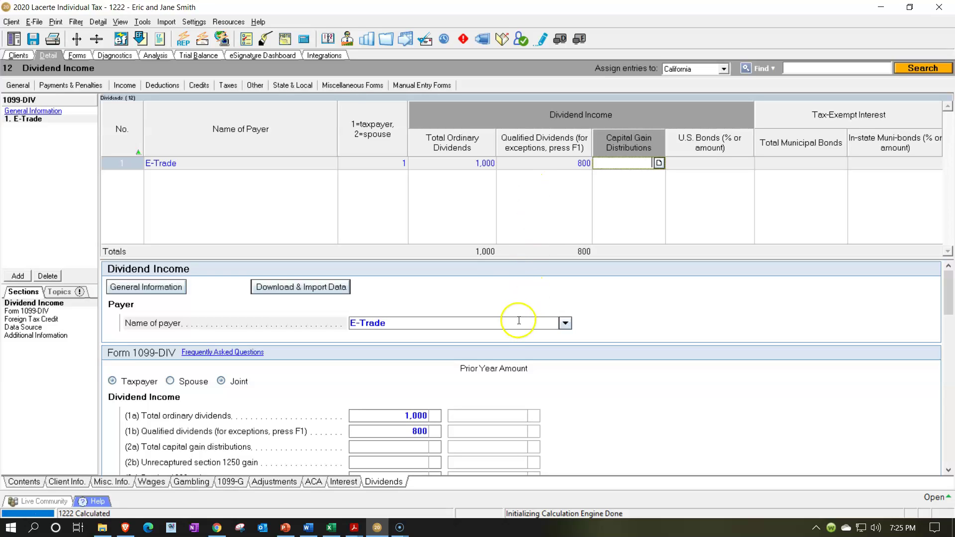
Step: Enter E-Trade's 300 capital gain distributions
click(354, 527)
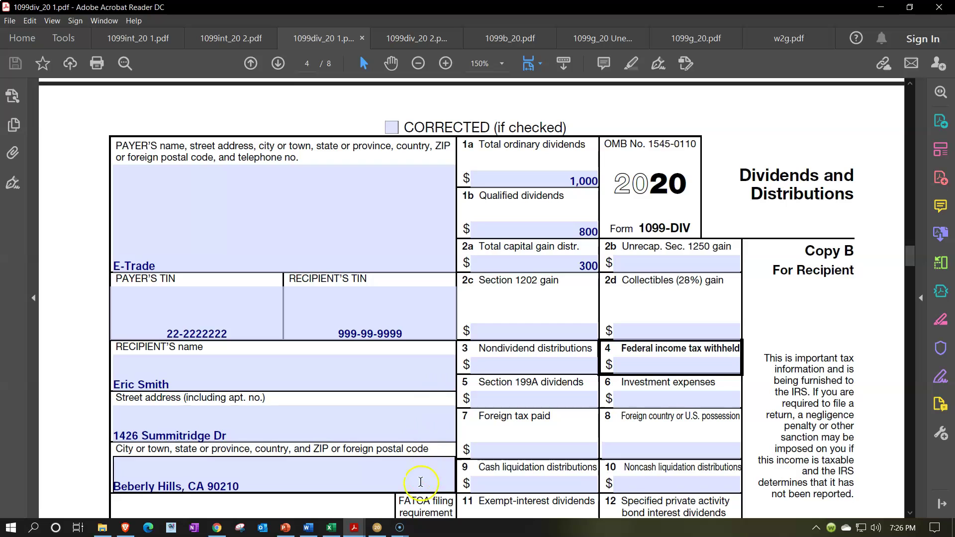
click(377, 530)
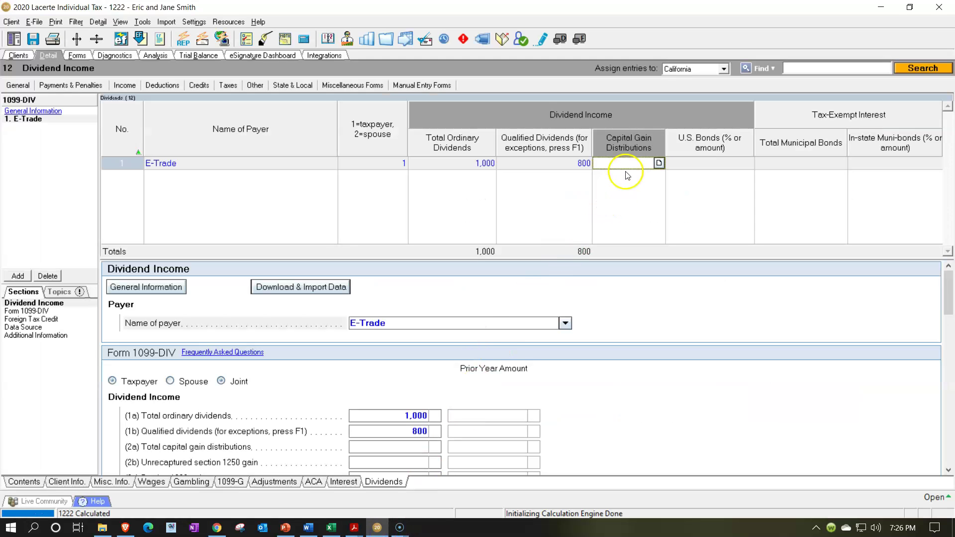
click(630, 166)
click(627, 171)
text(300)
key(Tab)
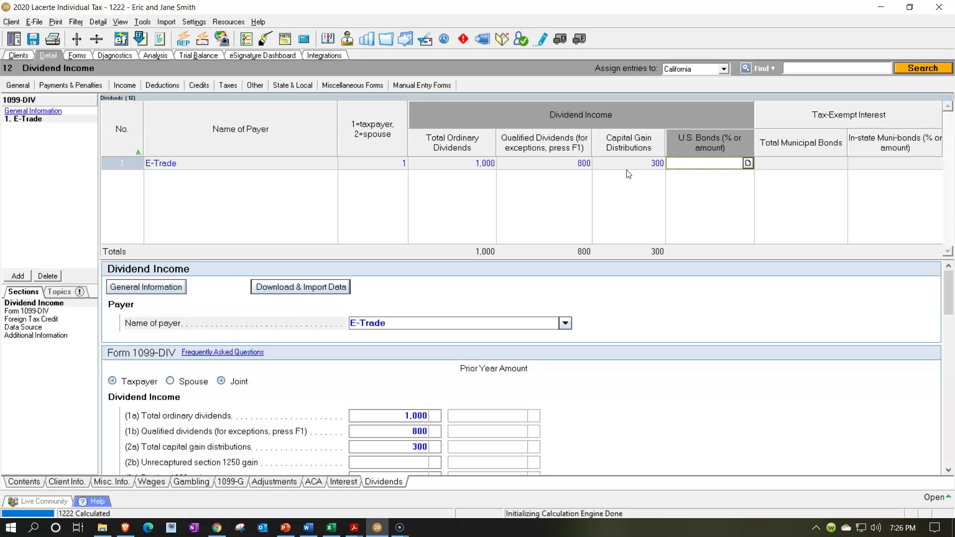
click(75, 58)
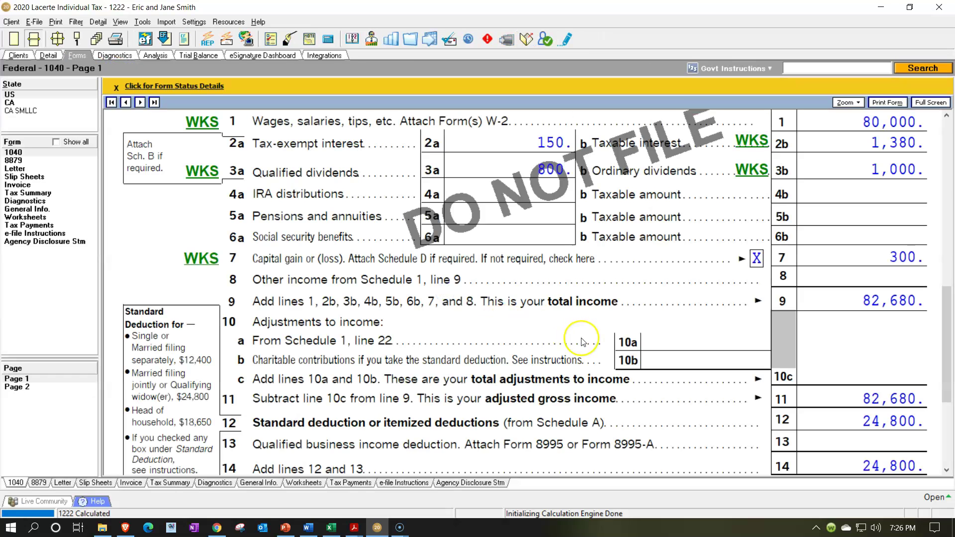
Step: Open the line 3b worksheet on Form 1040 page 1 showing E-Trade's 1,000 dividends
scroll(582, 342, up, 3)
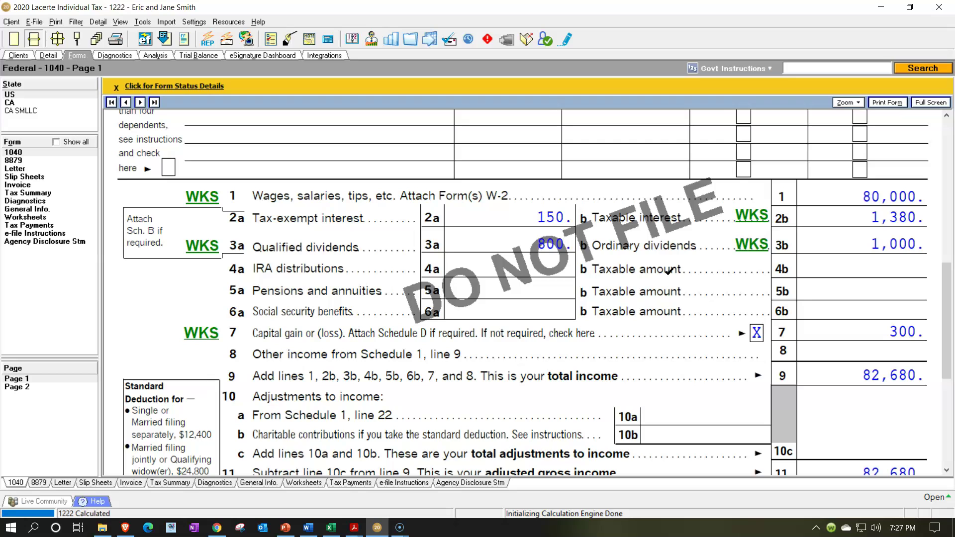
click(762, 248)
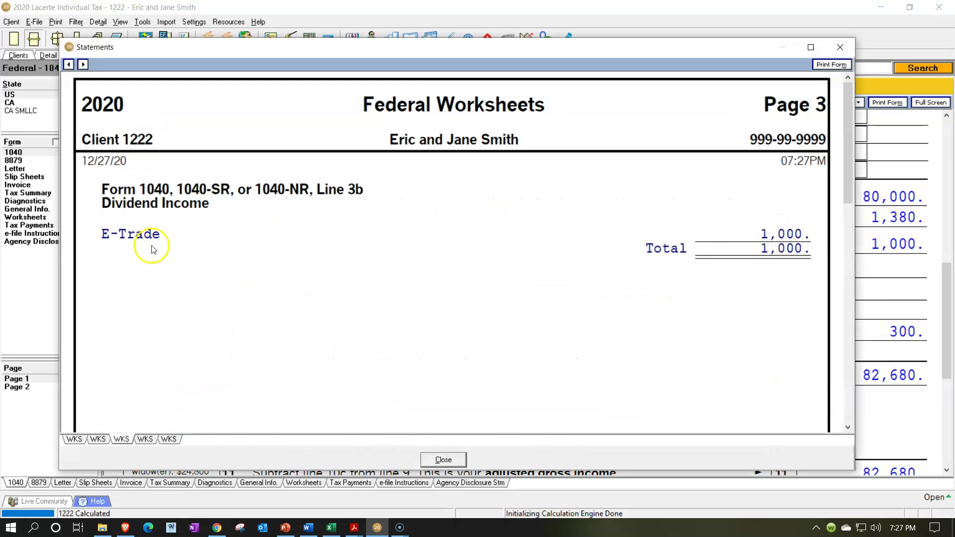
Step: Close the worksheet, list all forms and check E-Trade's 1,000 on Schedule B
click(840, 47)
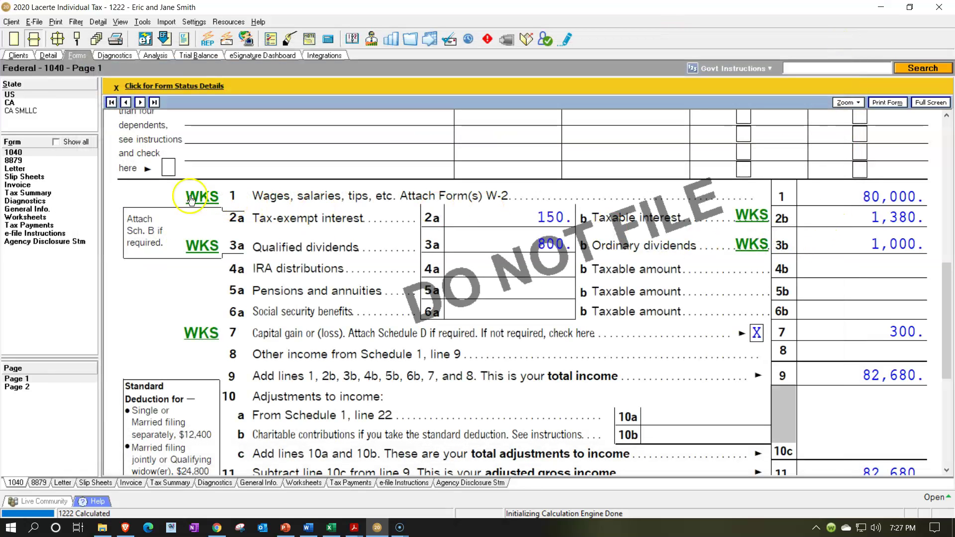
click(55, 142)
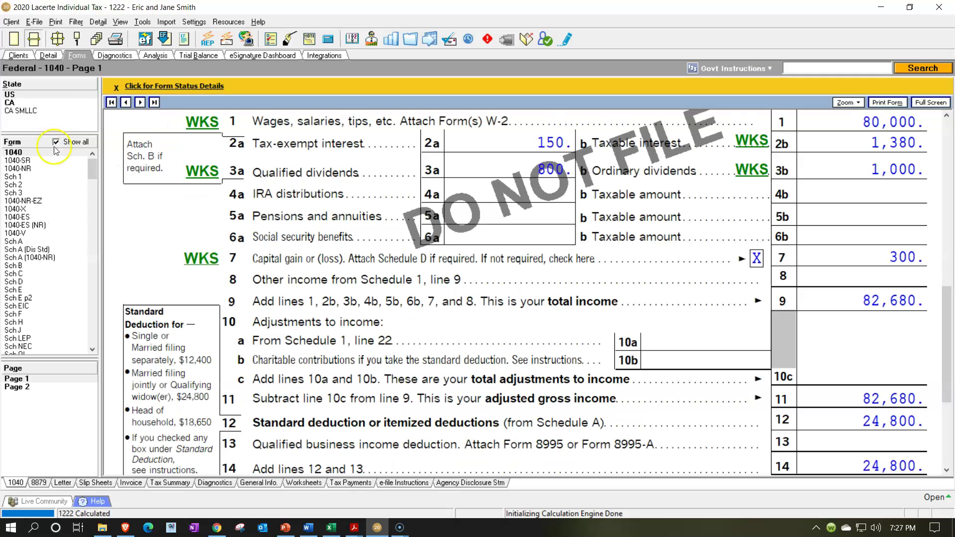
click(33, 266)
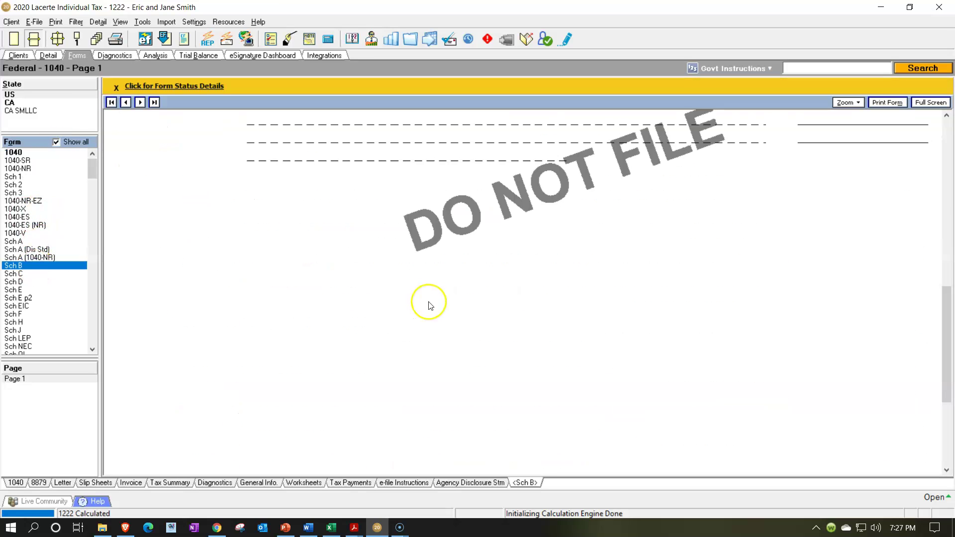
scroll(430, 303, down, 3)
scroll(430, 305, up, 6)
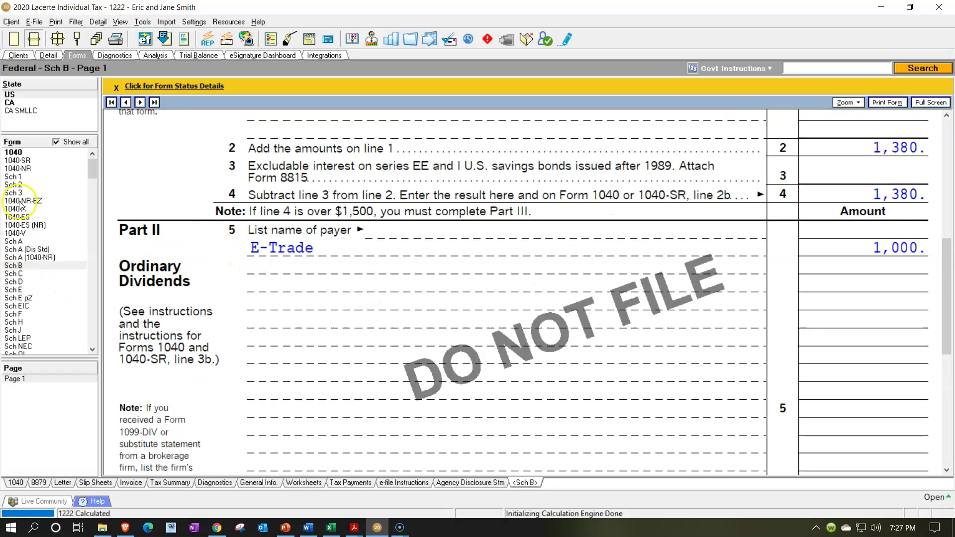
Step: Back on Form 1040, confirm the line 7 worksheet shows E-Trade's 300 capital gain distributions
click(15, 154)
double_click(15, 154)
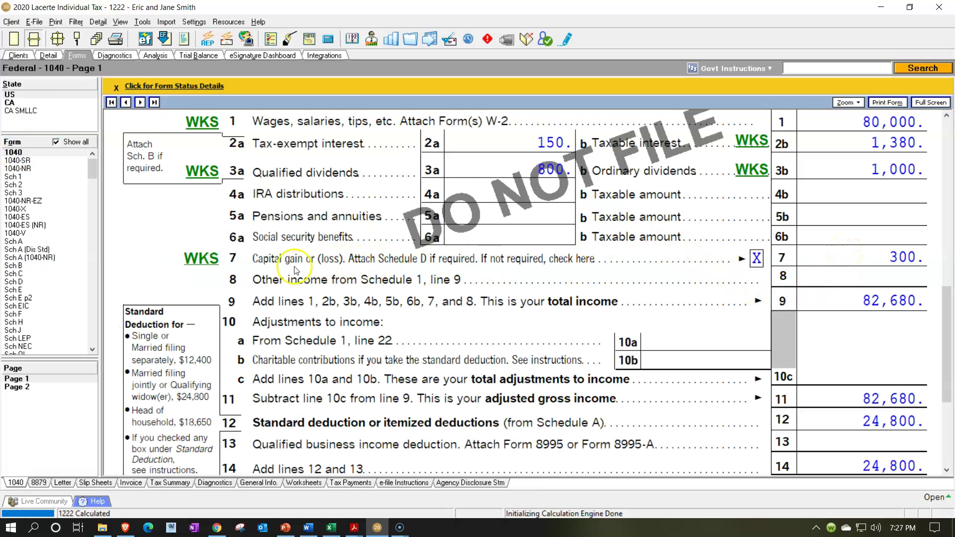
click(52, 141)
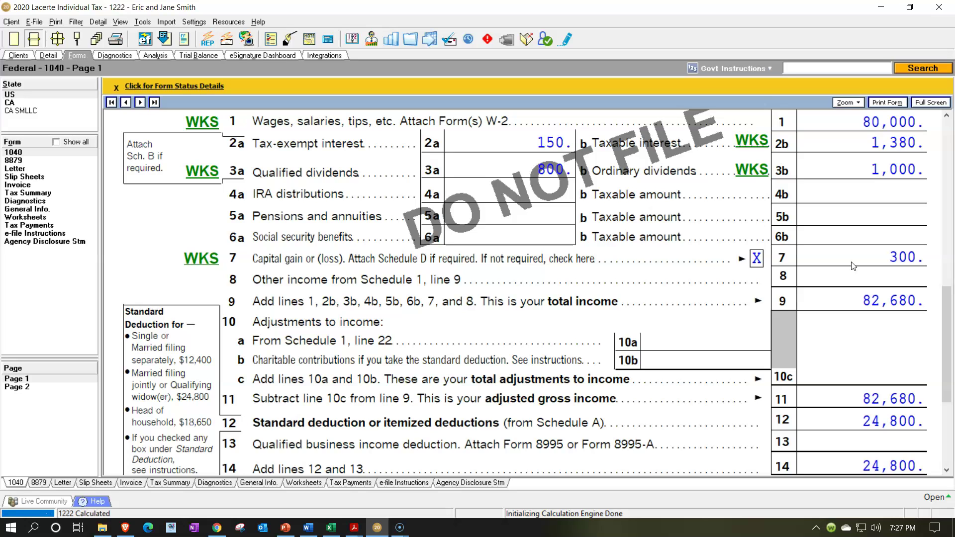
click(216, 261)
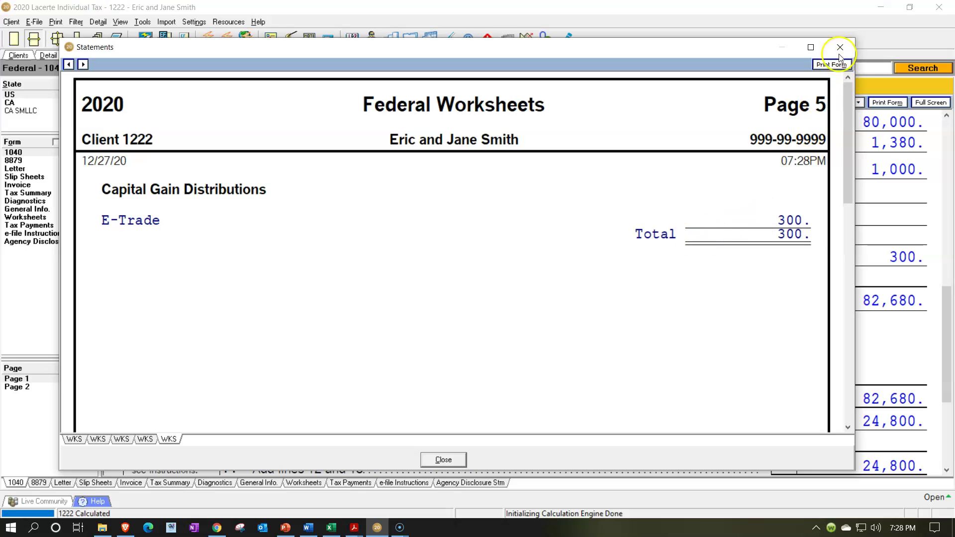
click(840, 48)
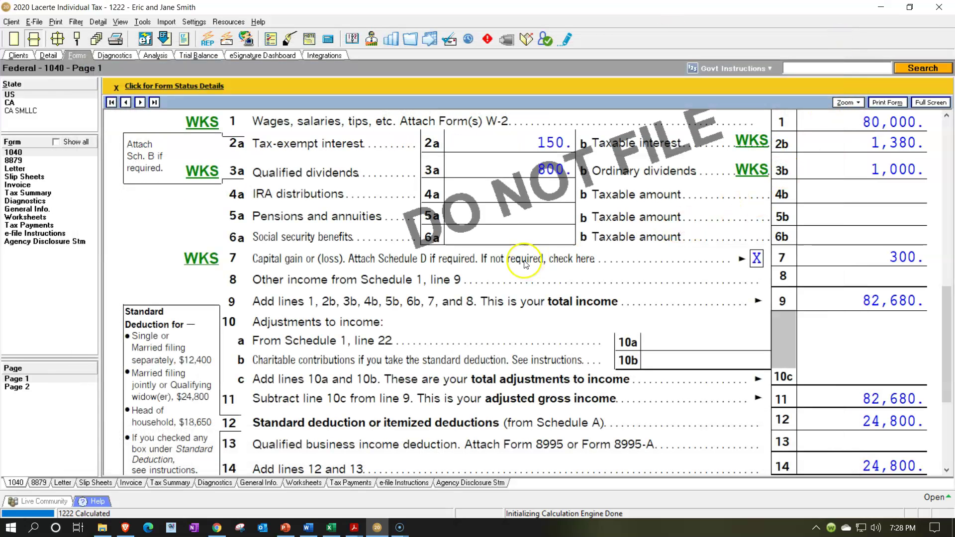
click(55, 142)
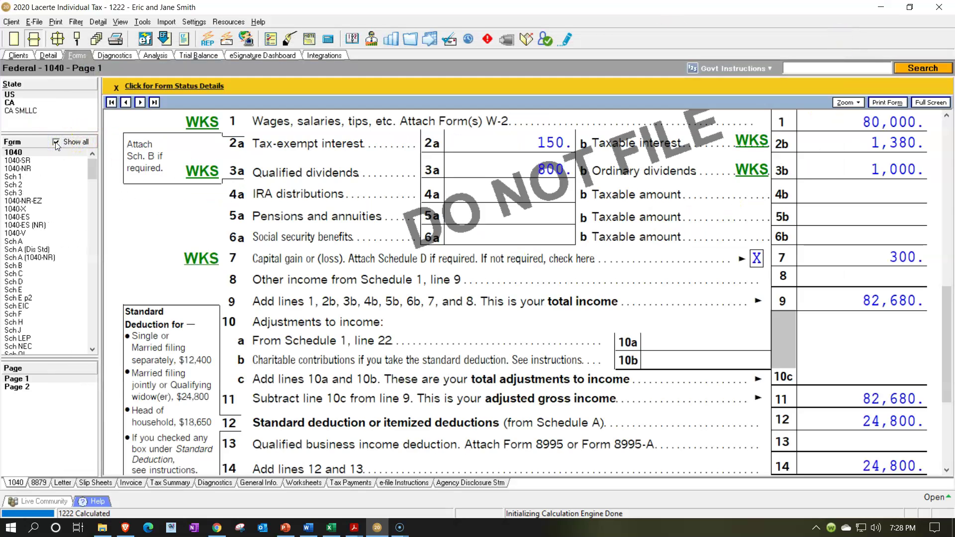
click(25, 281)
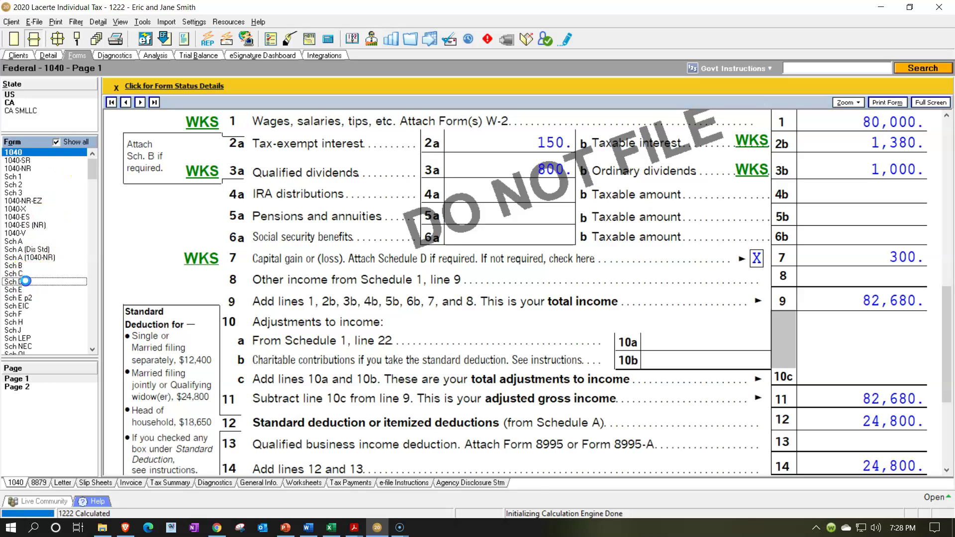
scroll(589, 255, up, 10)
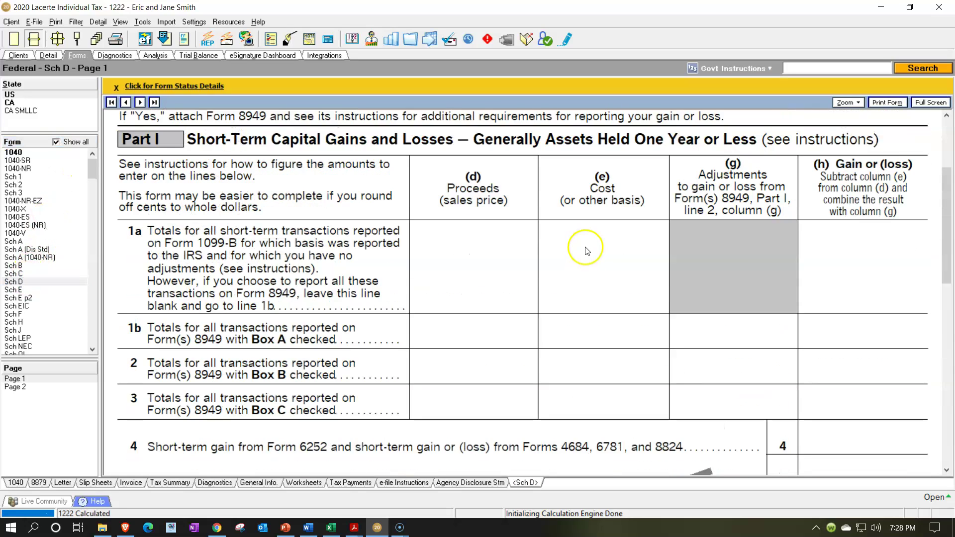
scroll(584, 251, up, 3)
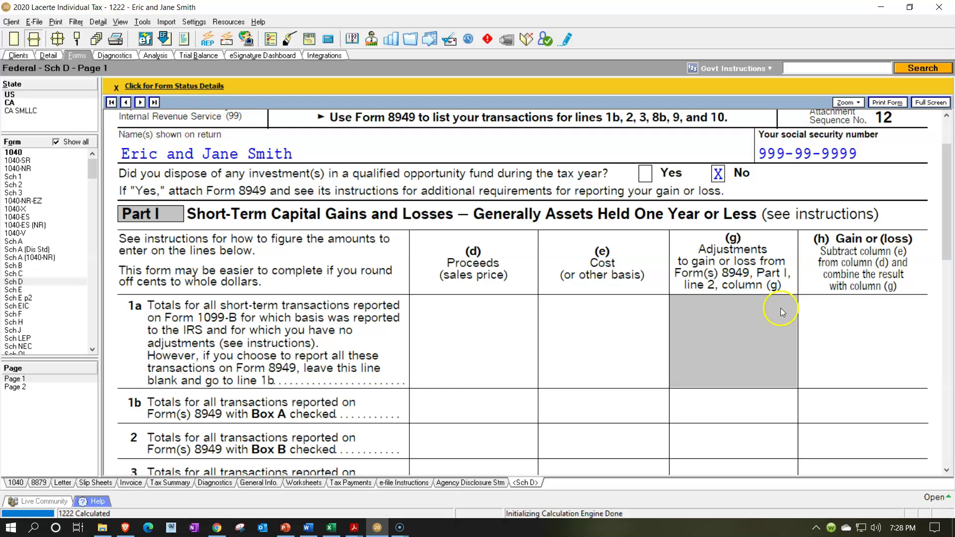
scroll(780, 309, down, 20)
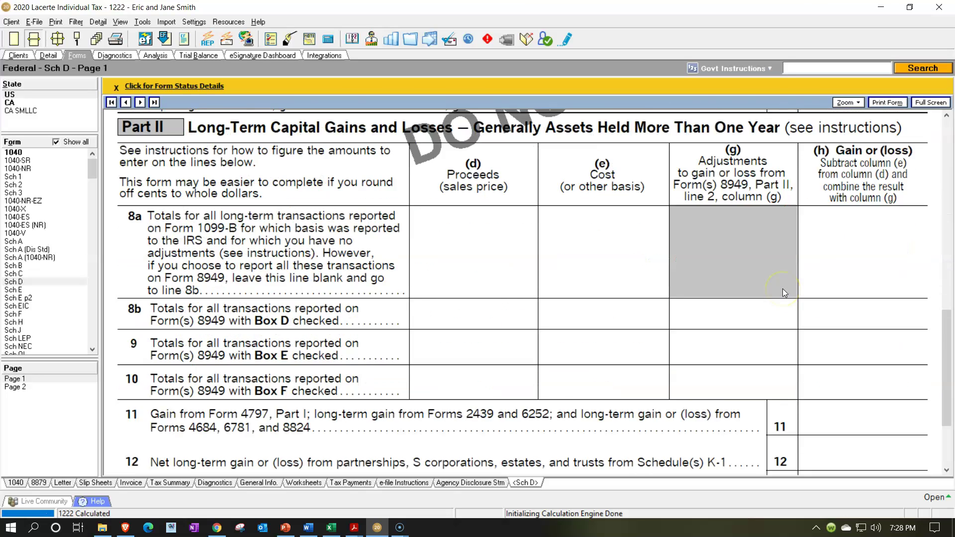
scroll(783, 288, down, 3)
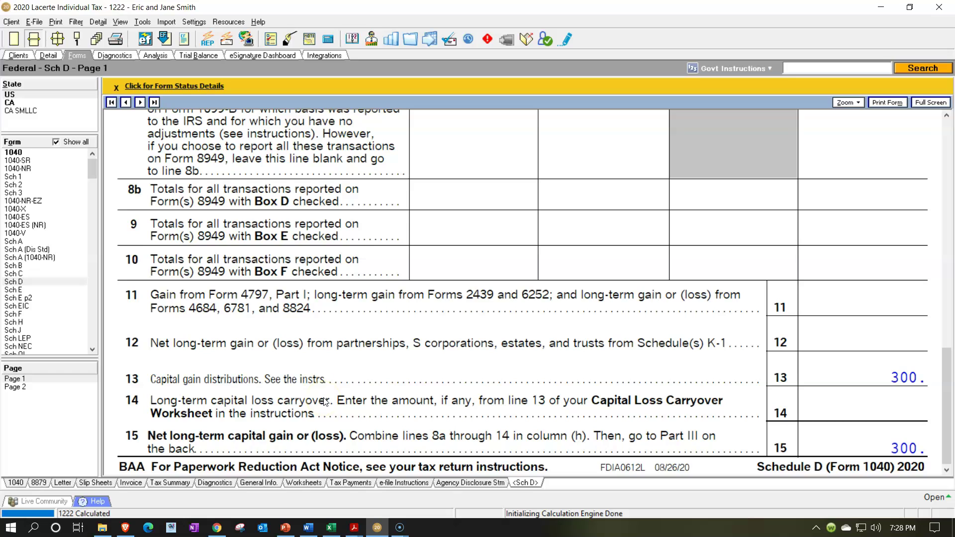
click(56, 142)
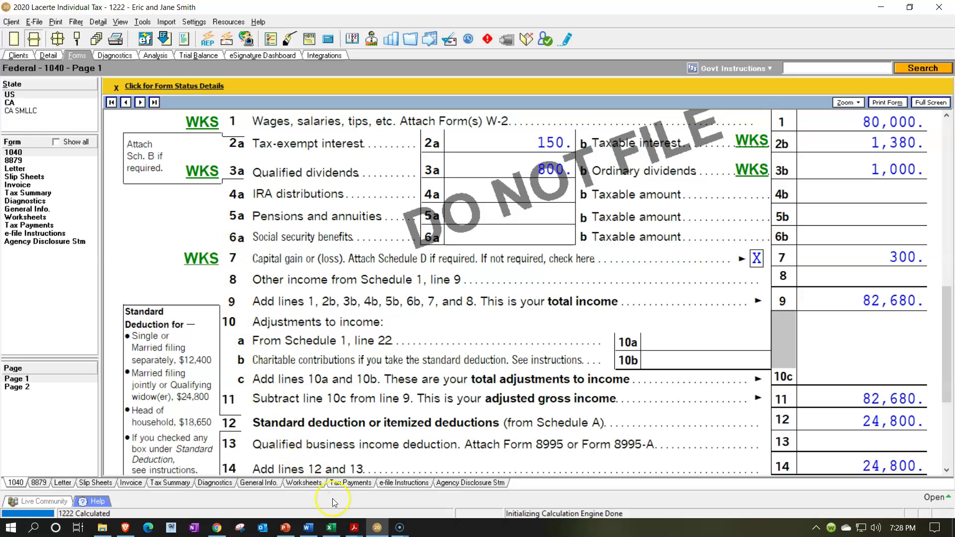
Step: Look up Vanguard's 750 ordinary and 500 qualified dividends in the 1099-DIV PDF
click(352, 527)
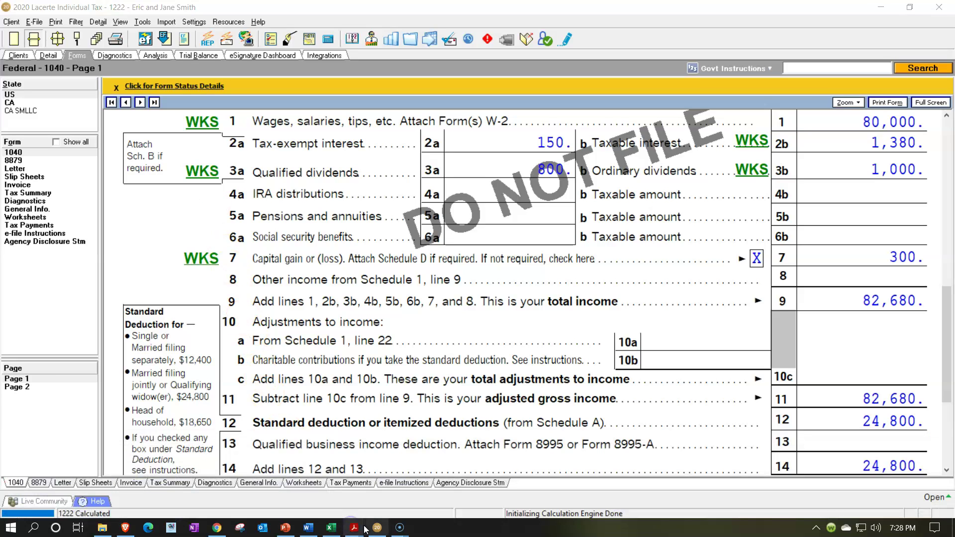
click(308, 243)
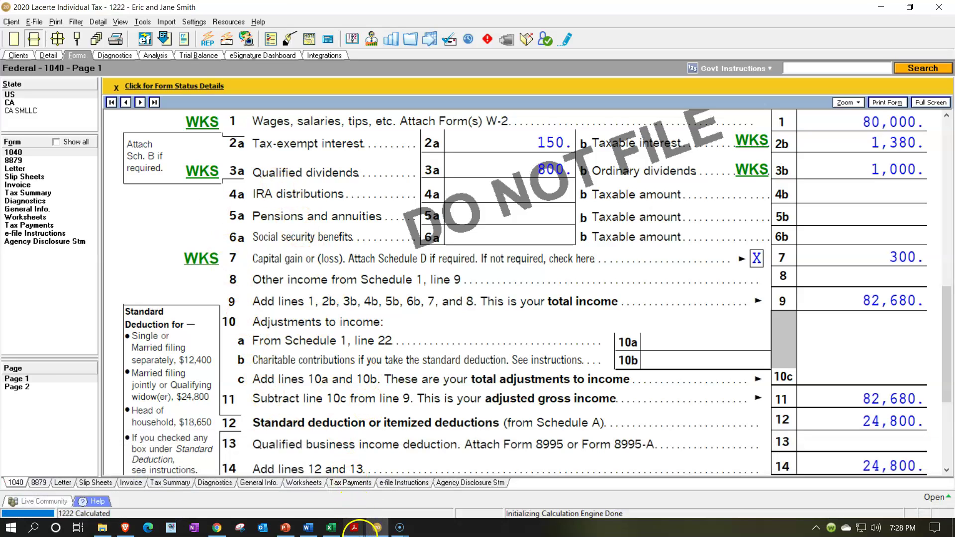
click(377, 531)
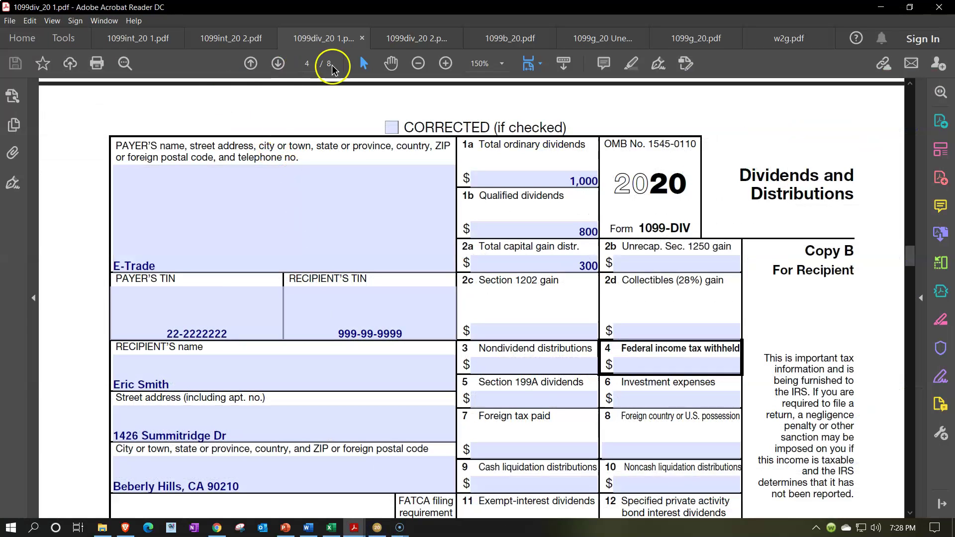
click(393, 37)
click(501, 180)
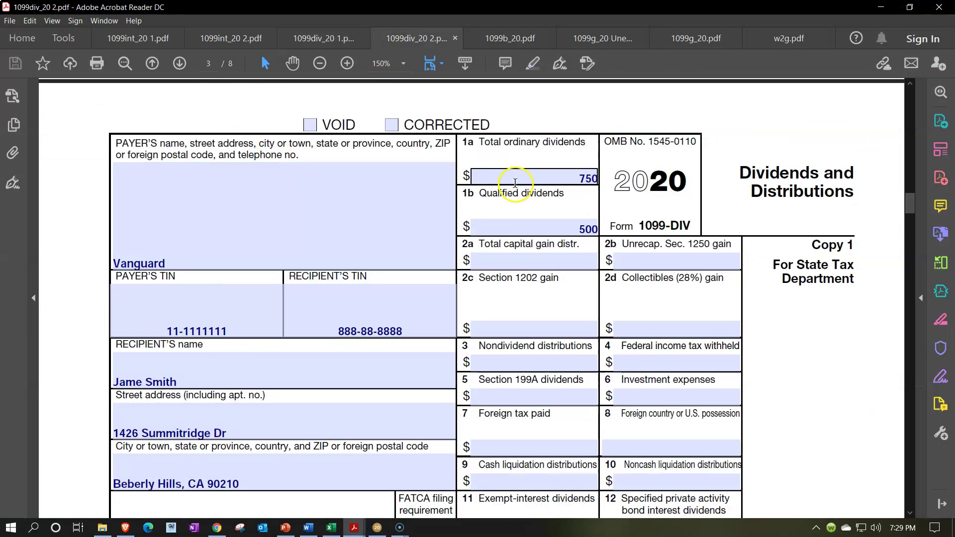
Step: Return to Lacerte's Dividend Income detail screen
click(376, 527)
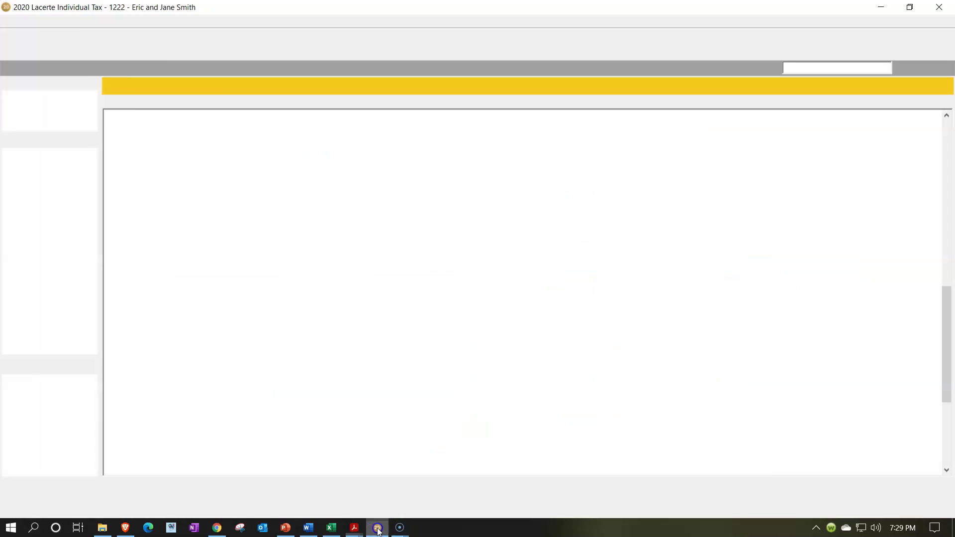
click(48, 55)
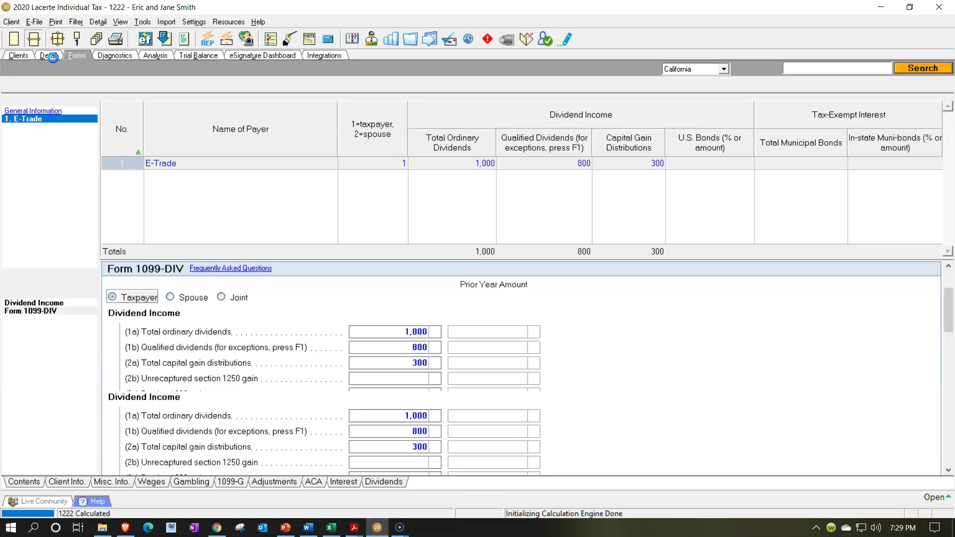
click(149, 168)
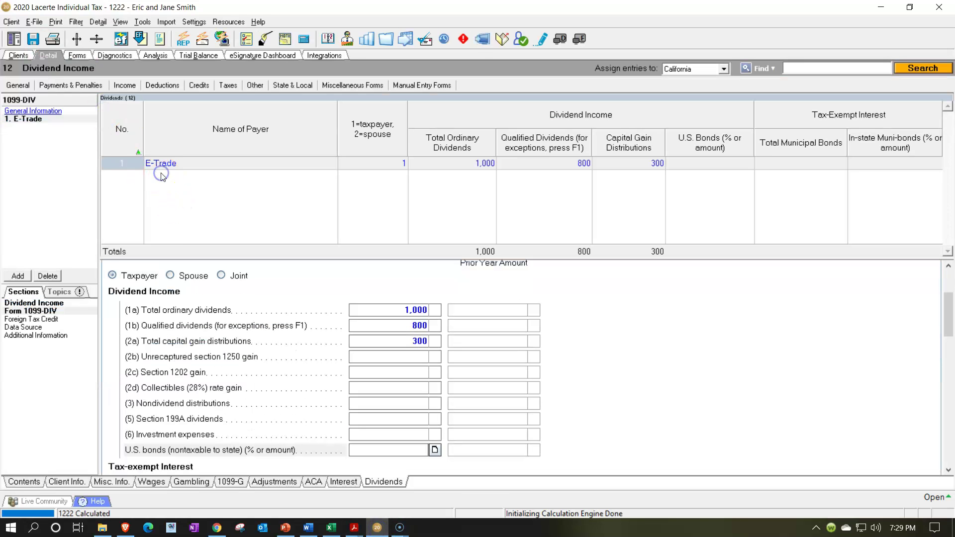
Step: Add a second dividend payer named Vanguard, assigned to the spouse (2)
click(20, 276)
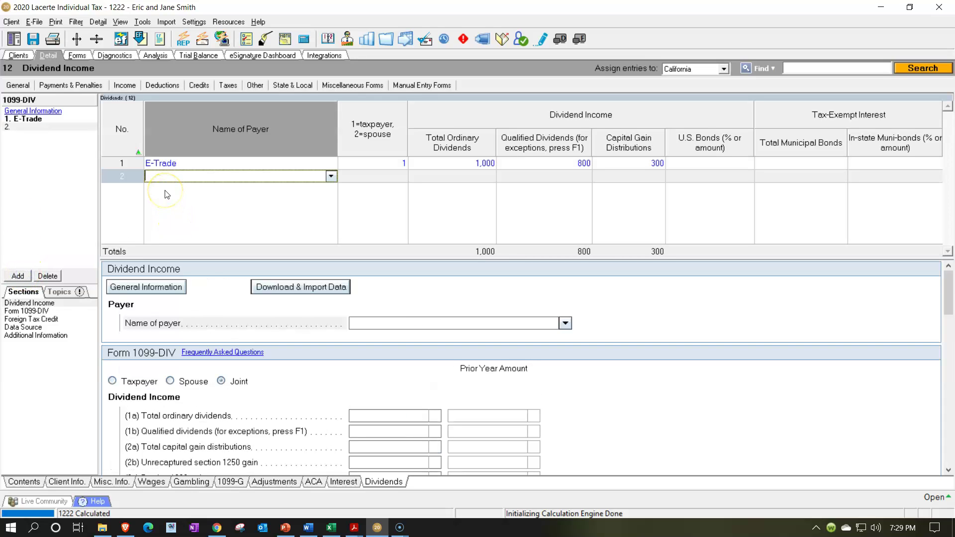
click(166, 193)
text(Banguar)
key(BackSpace)
key(BackSpace)
key(BackSpace)
key(BackSpace)
key(BackSpace)
key(BackSpace)
text(VANguard)
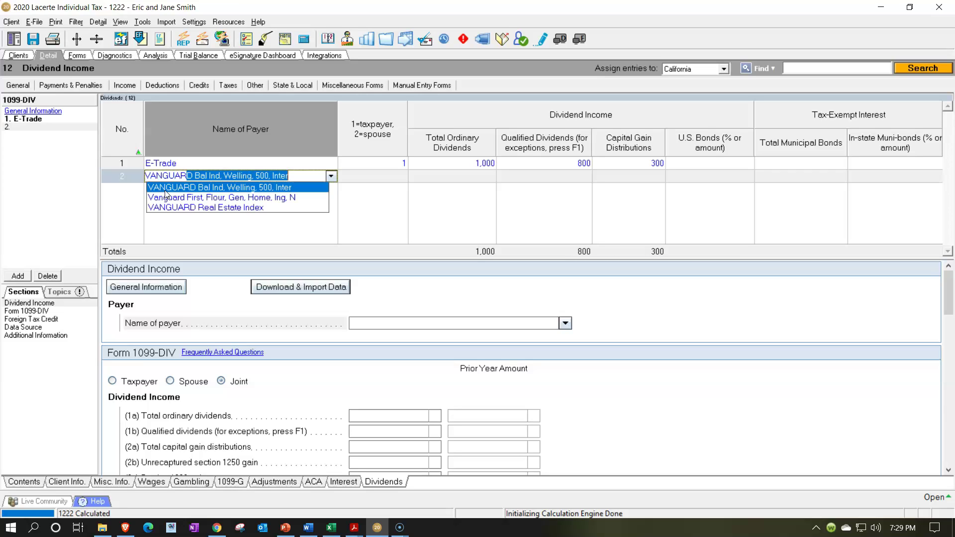
key(Delete)
key(Tab)
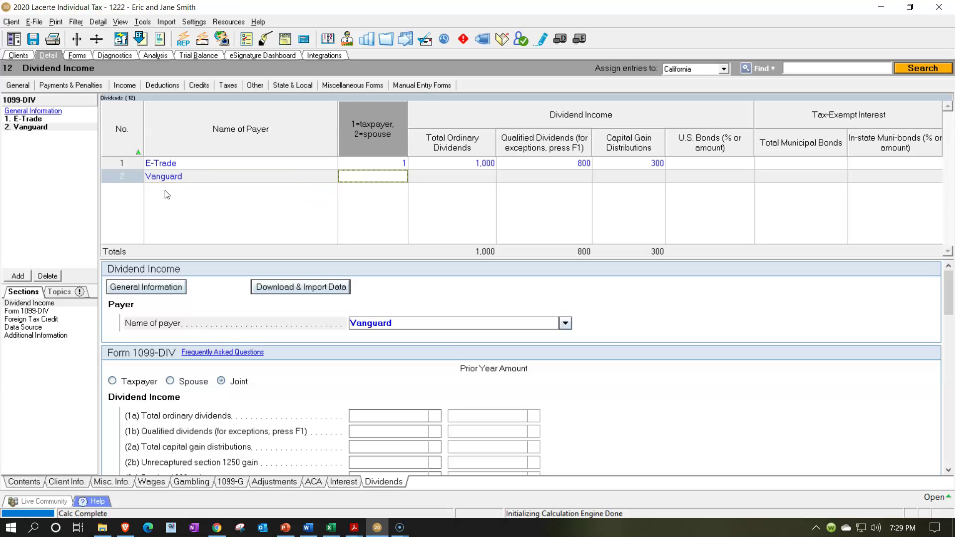
text(2)
key(Tab)
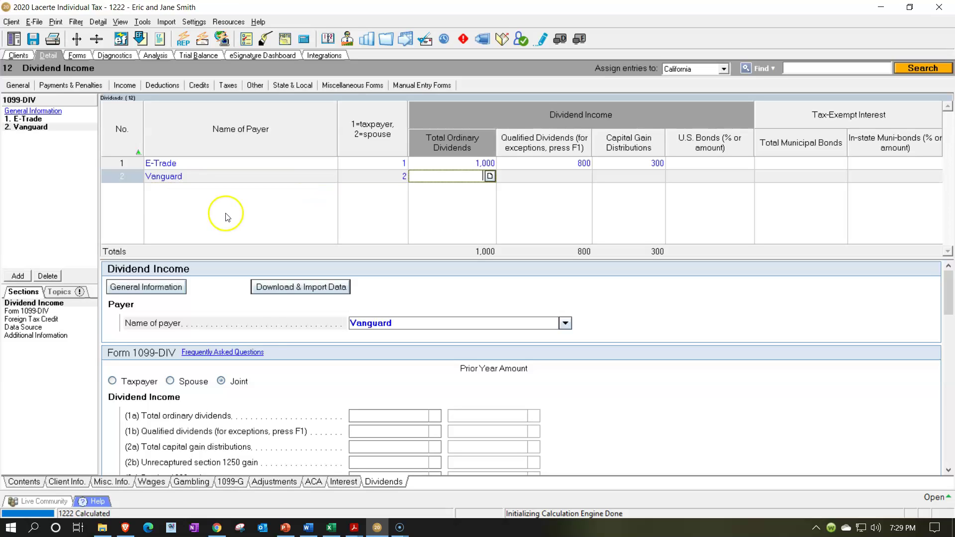
Step: Enter Vanguard's 750 total ordinary and 500 qualified dividends
click(376, 532)
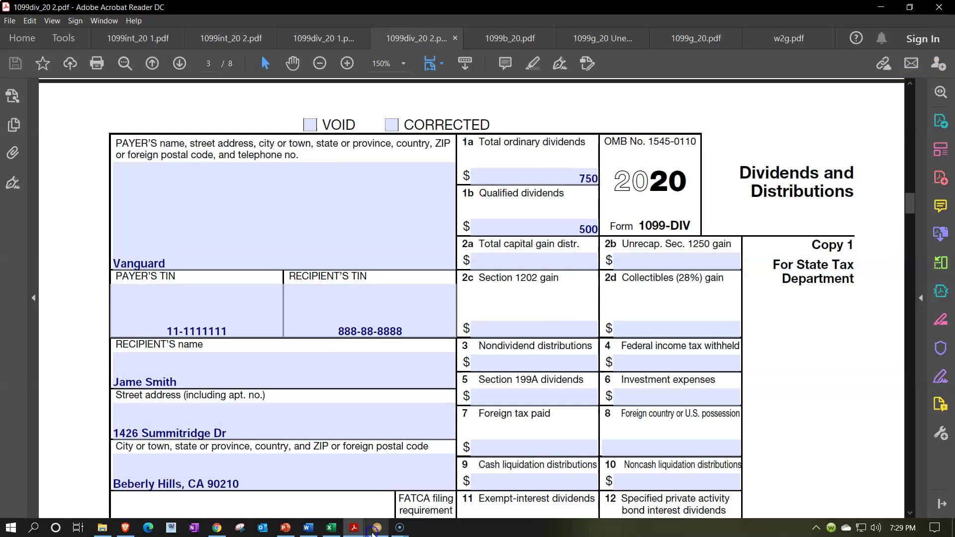
click(373, 530)
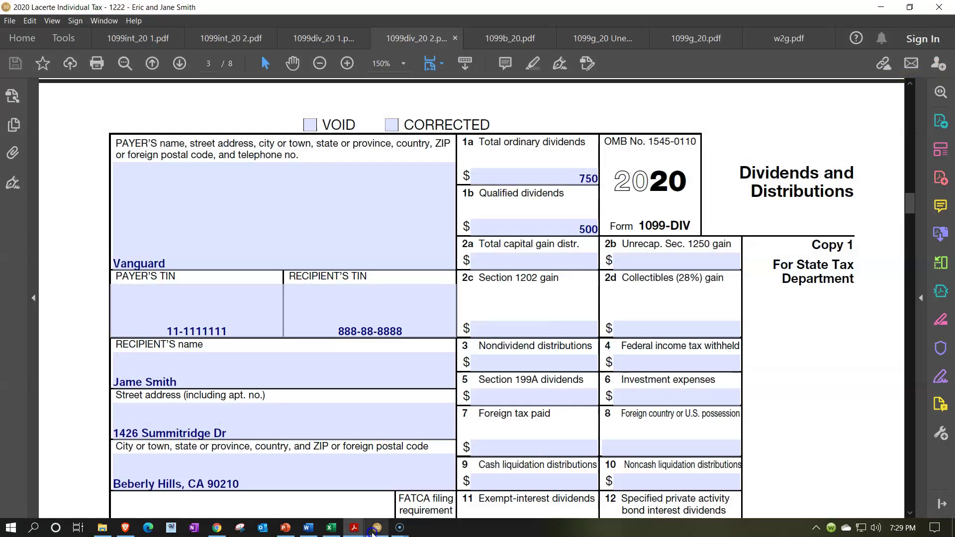
text(7501)
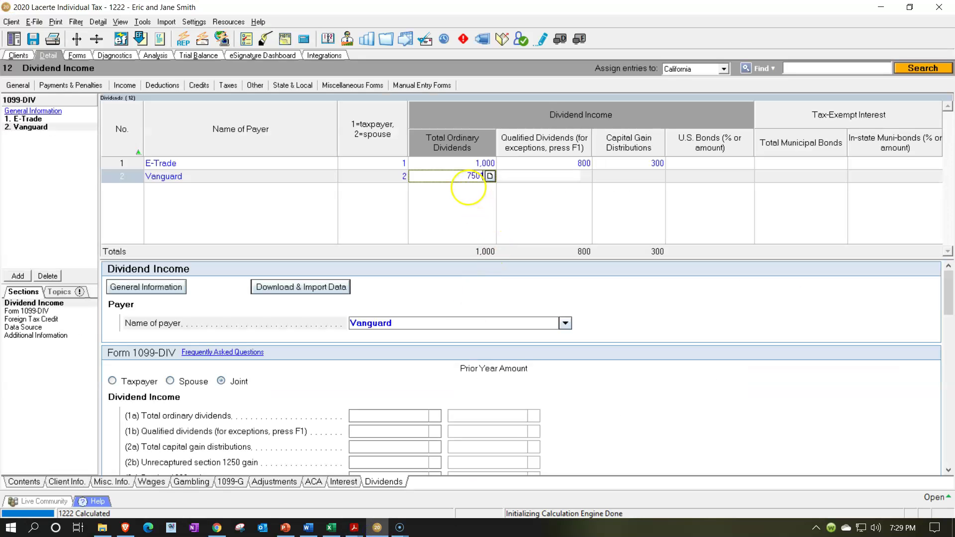
key(Tab)
key(shift+Tab)
text(750)
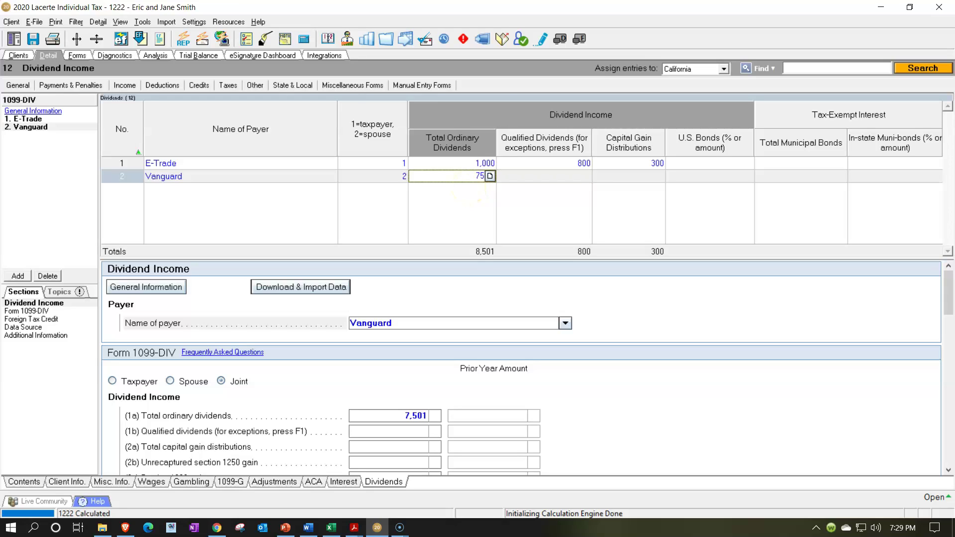
key(Tab)
text(500)
key(Tab)
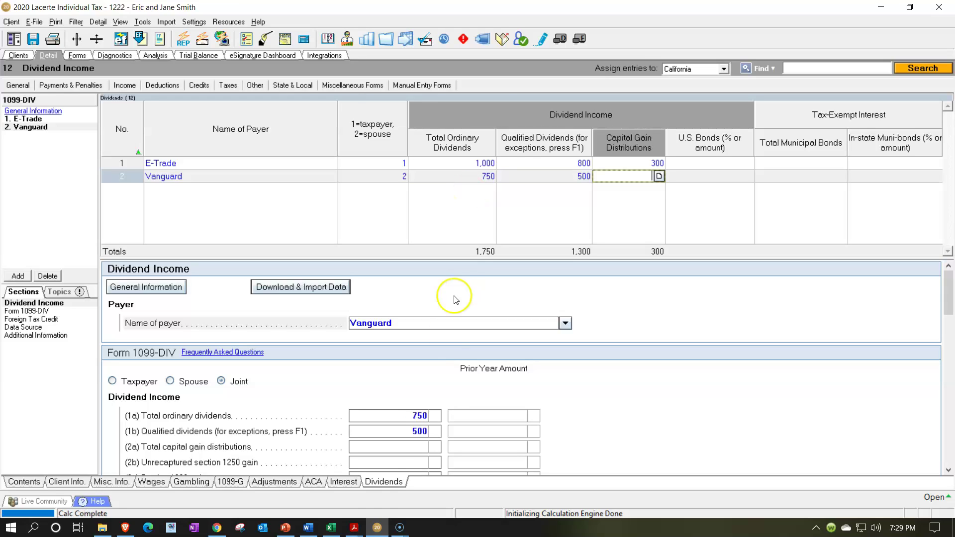
Step: Recheck the Vanguard 1099-DIV to confirm which spouse received the dividends
mouse_move(356, 530)
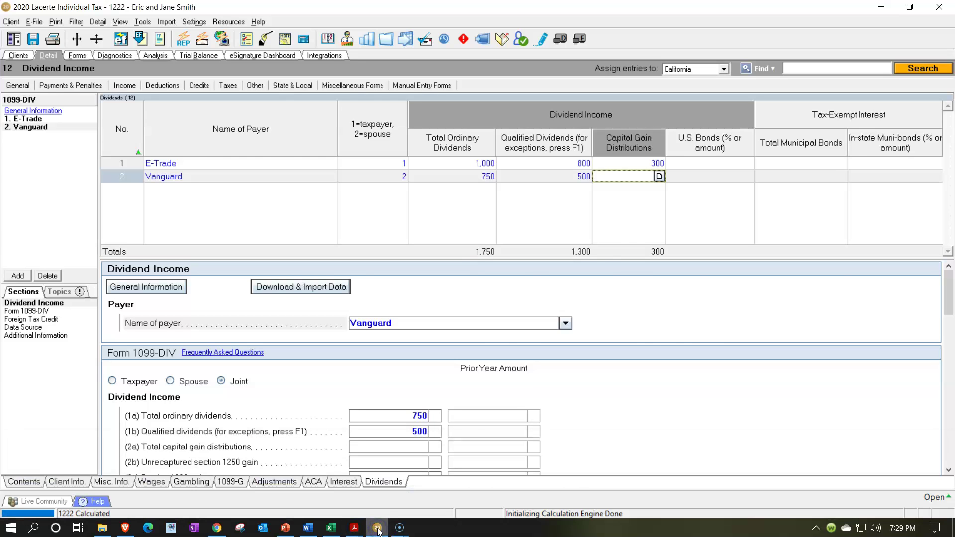
click(377, 530)
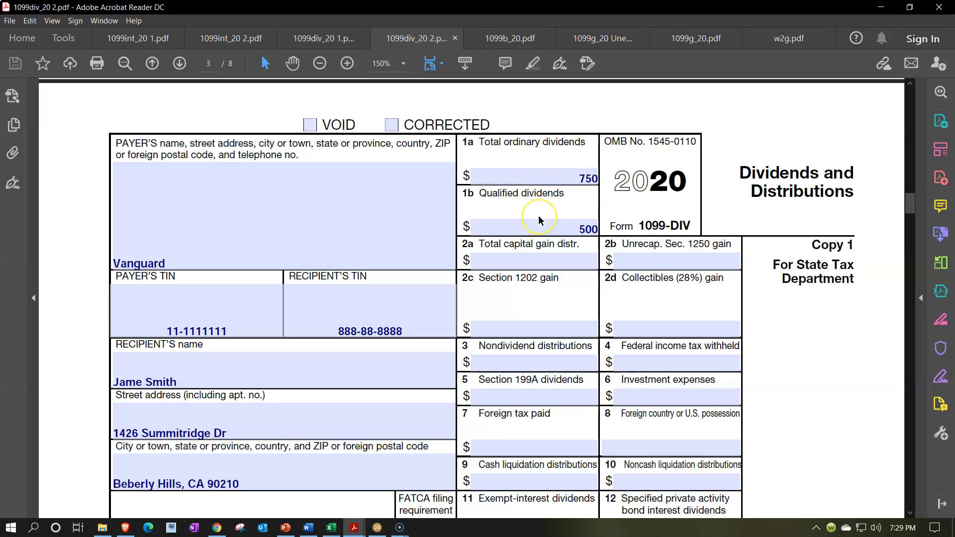
click(211, 382)
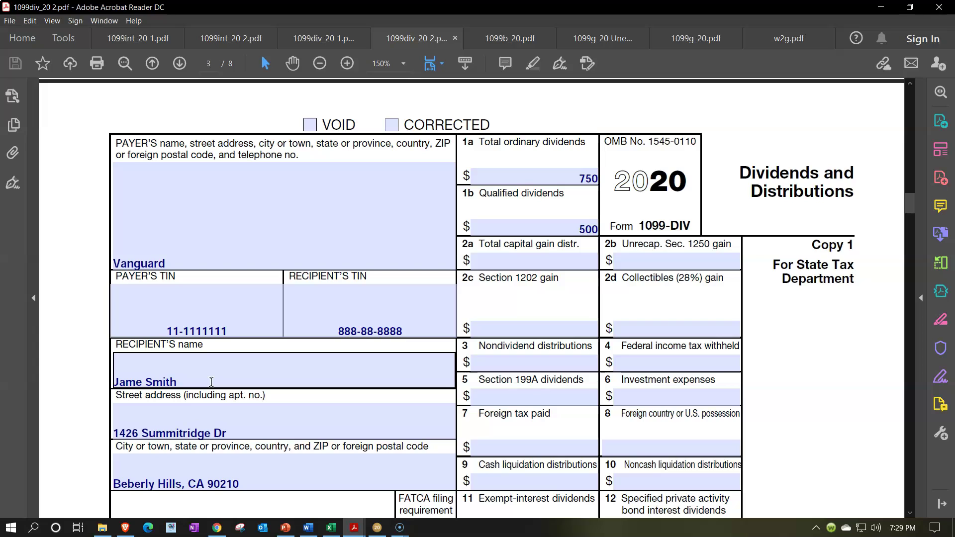
key(alt+Tab)
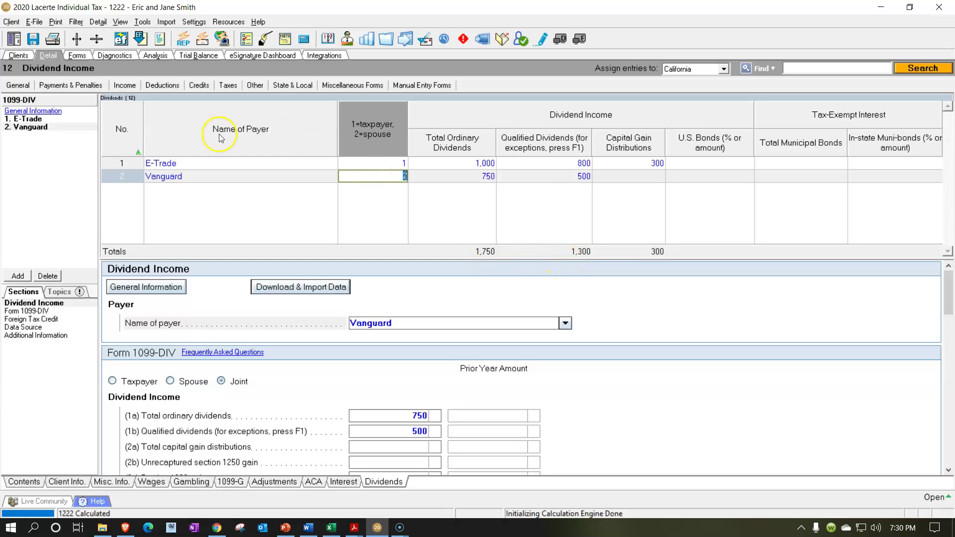
click(77, 55)
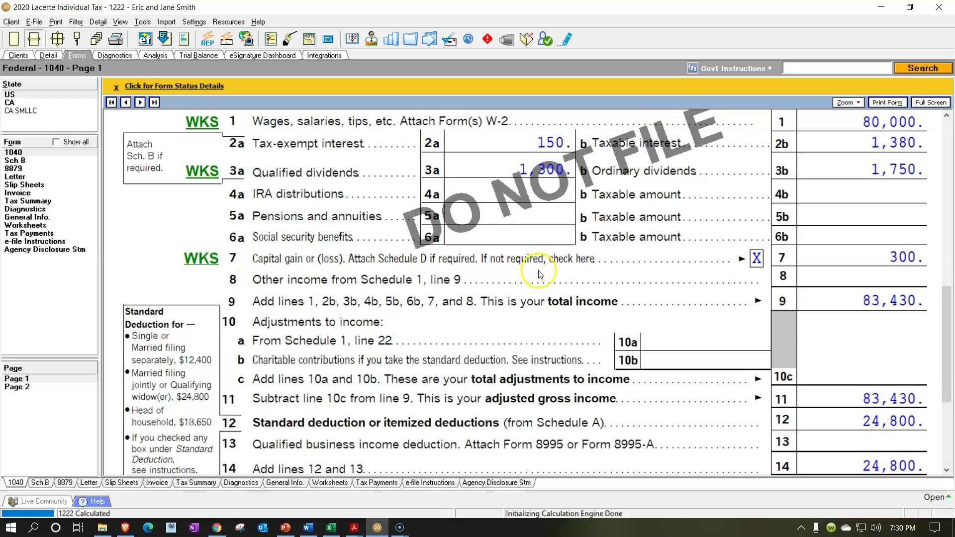
Step: Tick off 1,300 qualified dividends, 300 capital gain and 83,430 total income, then view page 2
scroll(597, 271, up, 3)
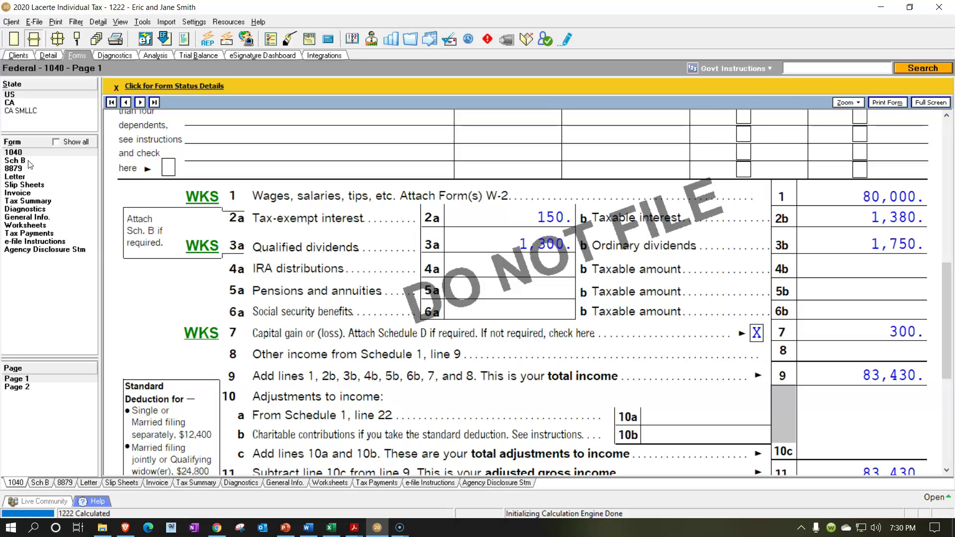
click(862, 251)
click(780, 260)
click(503, 240)
click(851, 329)
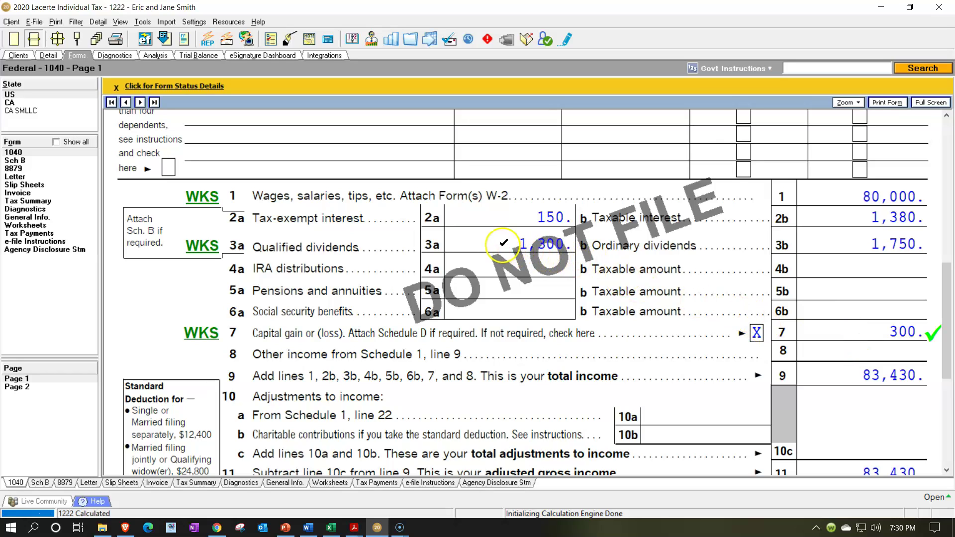
click(495, 236)
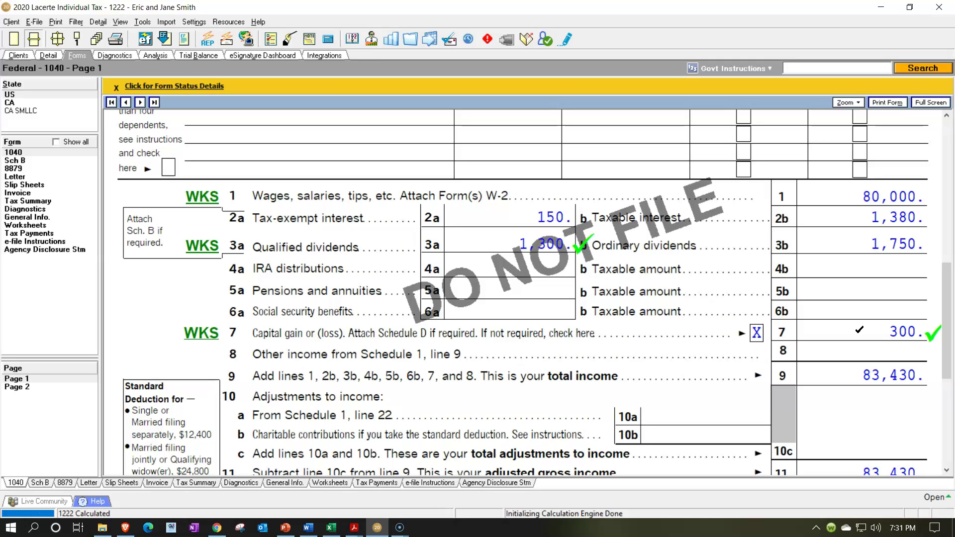
click(853, 377)
scroll(852, 378, down, 5)
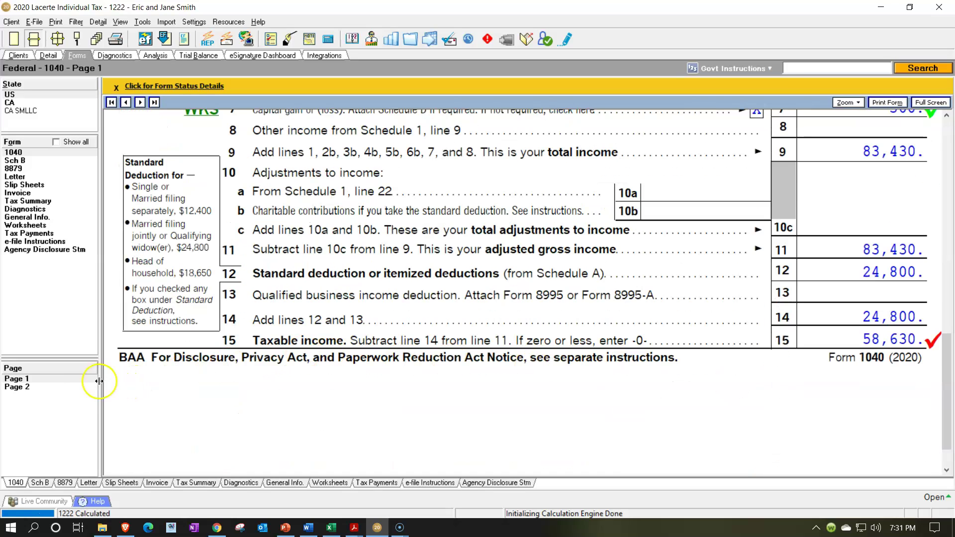
click(45, 387)
scroll(477, 311, up, 10)
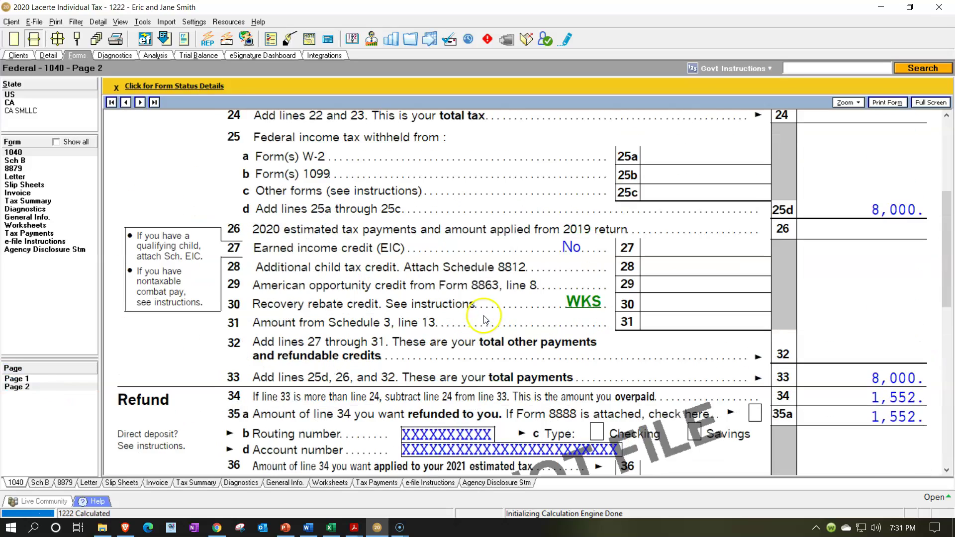
scroll(489, 312, up, 2)
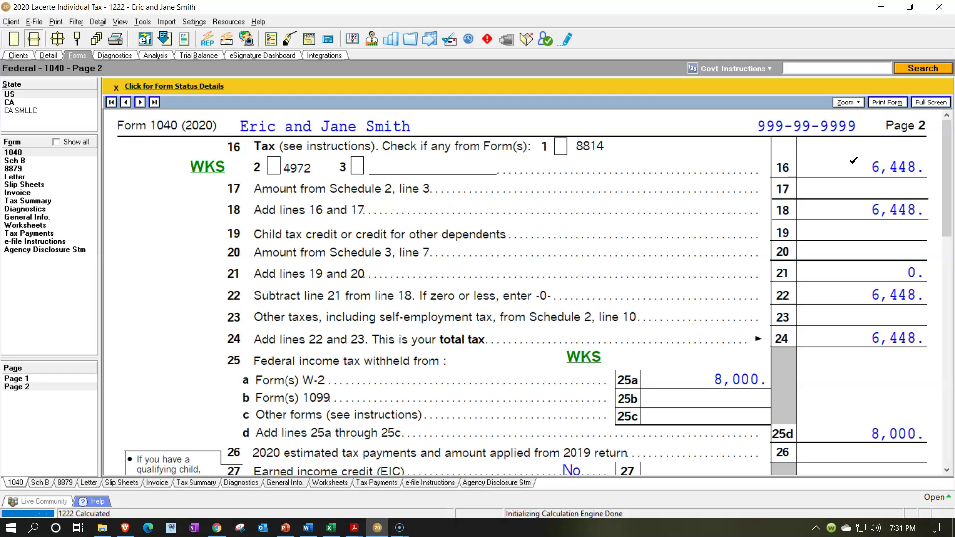
click(864, 166)
click(26, 379)
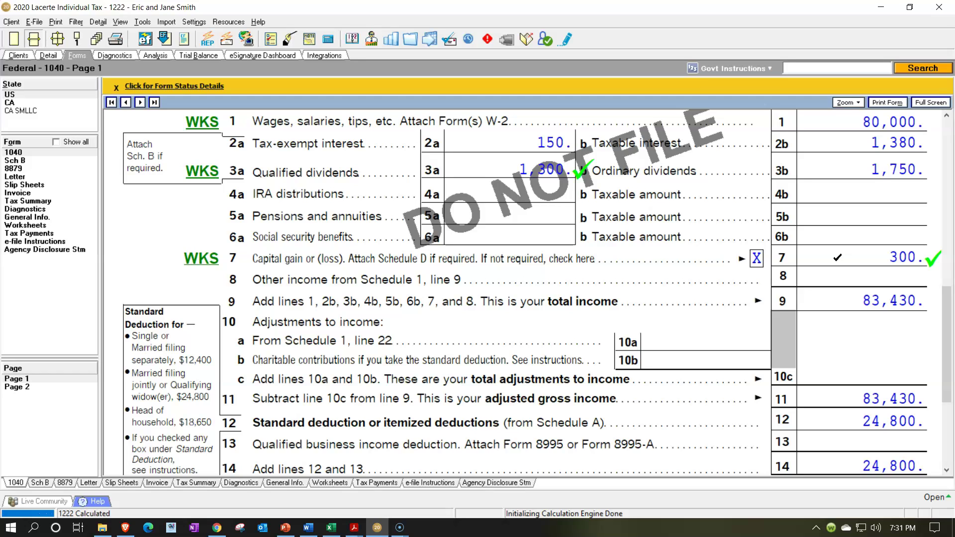
click(519, 168)
click(29, 387)
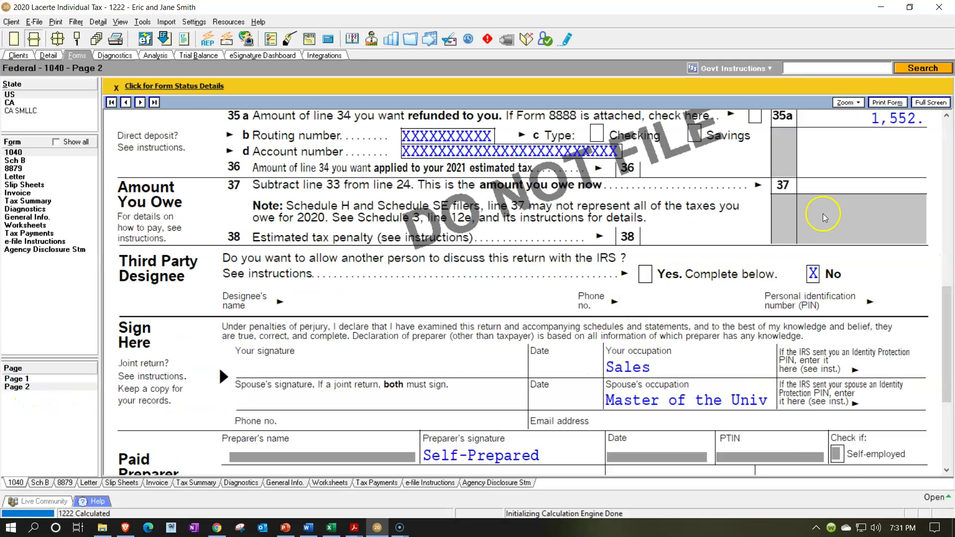
scroll(822, 212, up, 10)
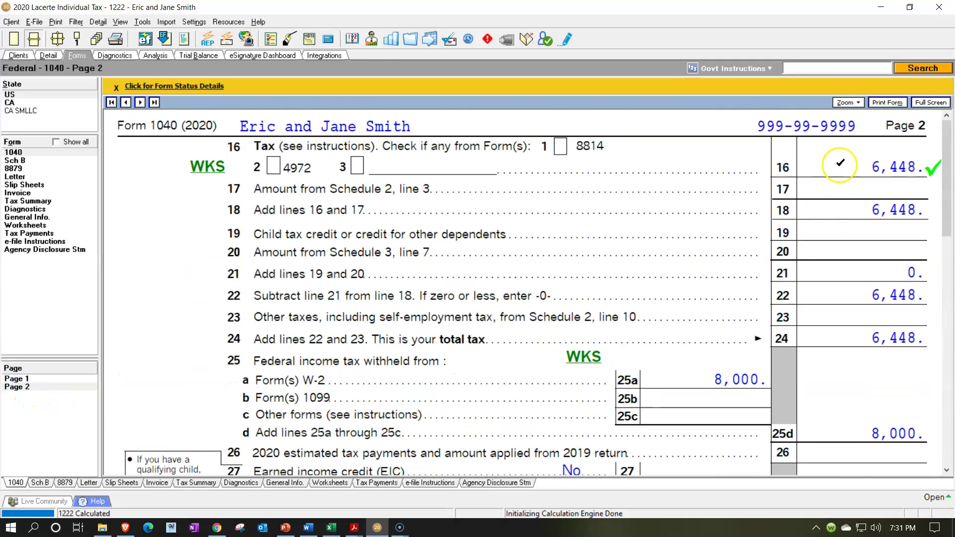
click(28, 379)
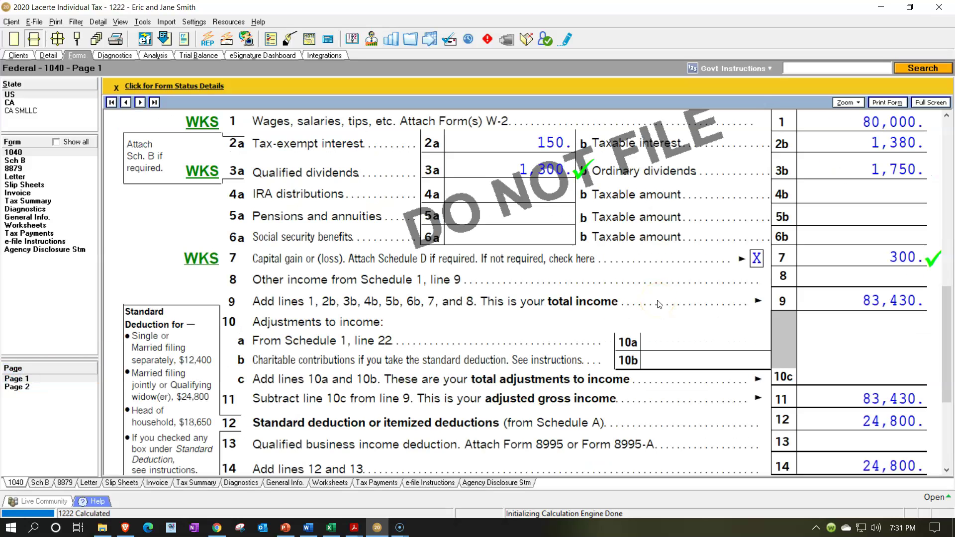
scroll(657, 303, up, 3)
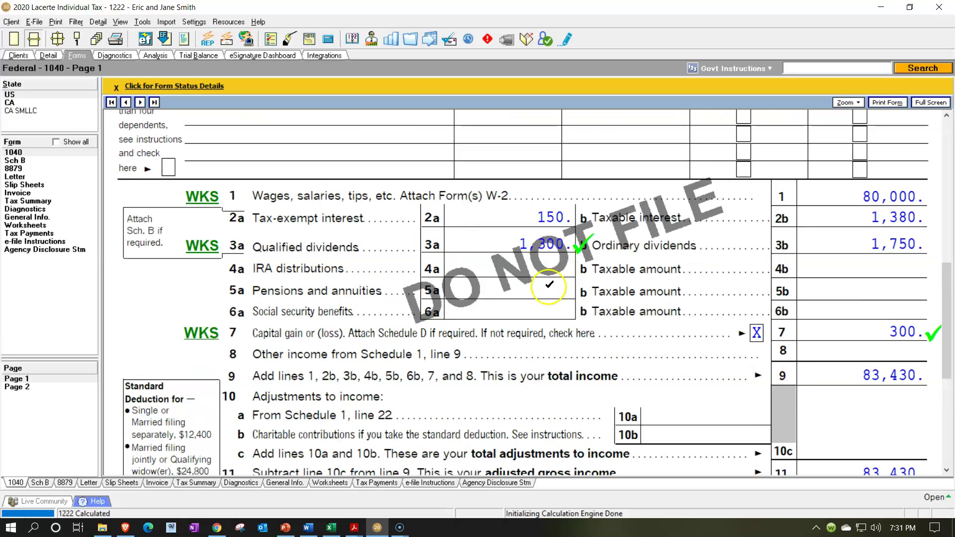
click(39, 160)
scroll(575, 352, up, 8)
scroll(596, 357, up, 3)
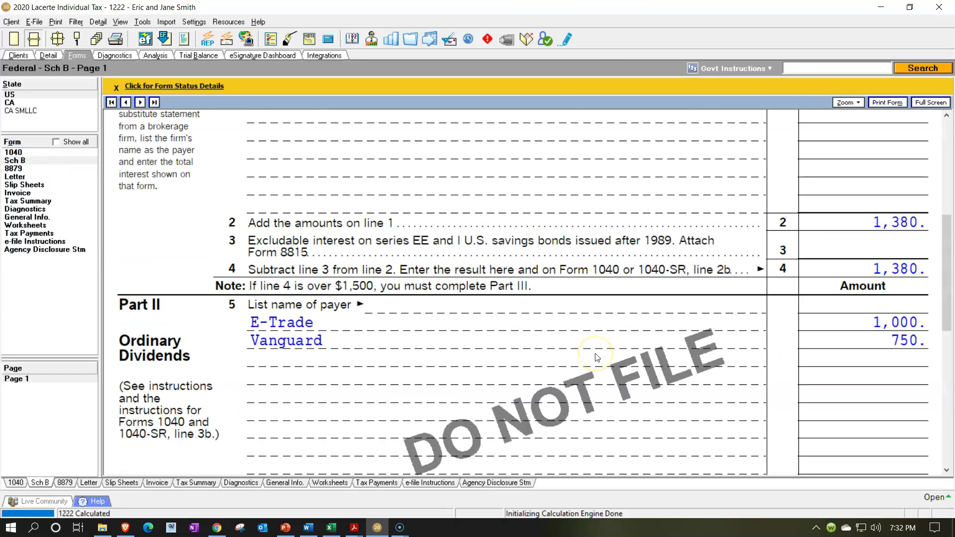
scroll(596, 357, down, 9)
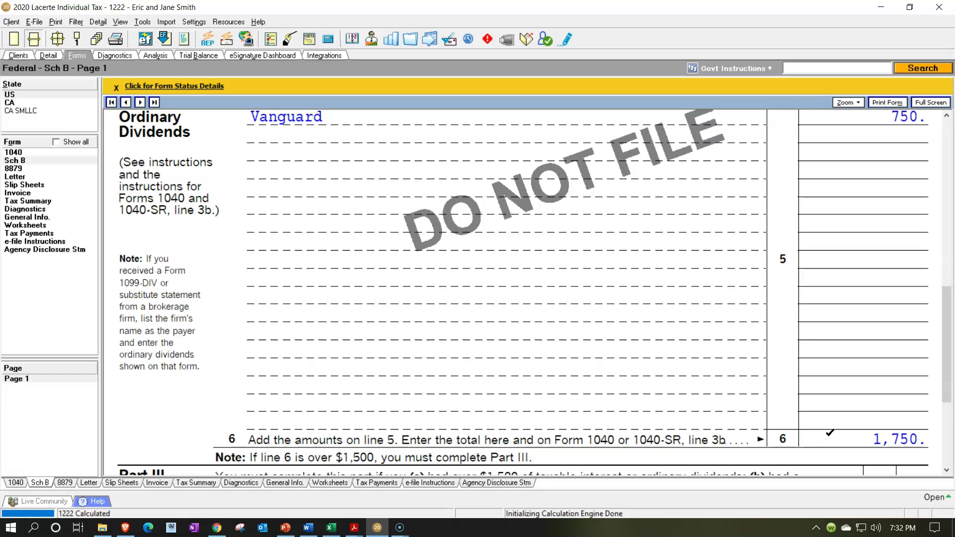
scroll(830, 432, up, 6)
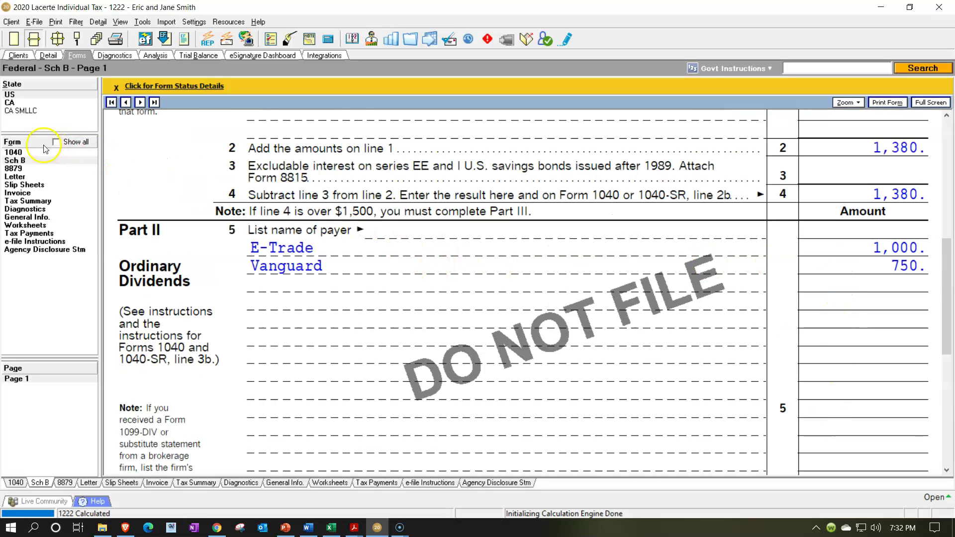
click(22, 150)
scroll(696, 315, up, 5)
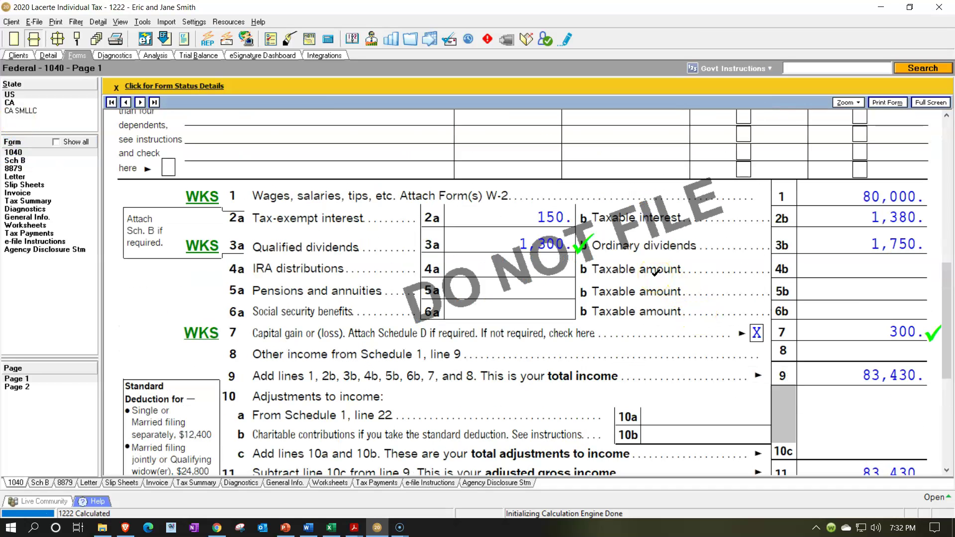
Step: Remove the review ticks from the 1,300 qualified dividends and the 300 capital gain
click(646, 249)
click(532, 238)
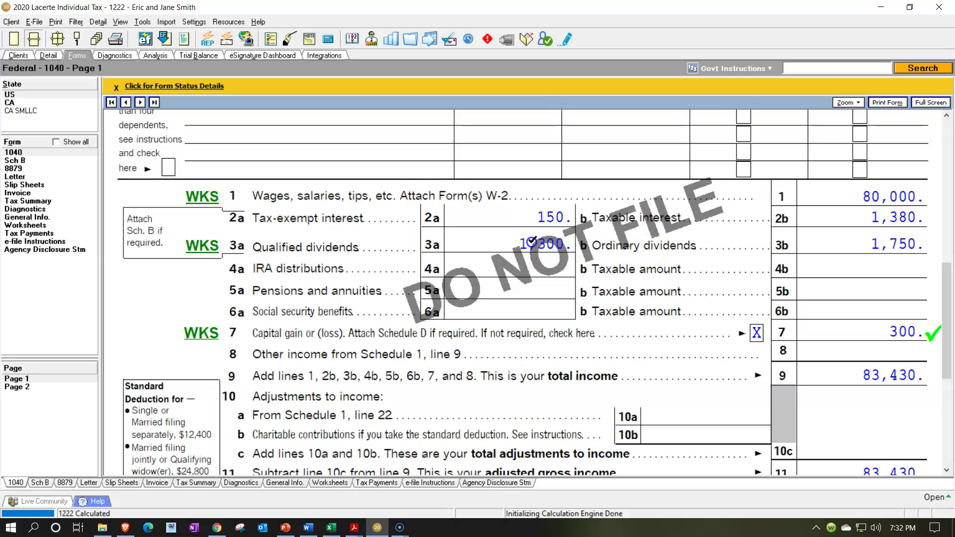
click(880, 301)
click(876, 326)
click(888, 233)
Step: Toggle review ticks on further page 1 amounts, leaving line 15's 58,630 ticked
click(847, 189)
click(853, 217)
click(521, 213)
click(867, 217)
click(567, 216)
click(738, 225)
click(868, 218)
click(533, 214)
click(825, 239)
click(510, 244)
scroll(833, 256, down, 3)
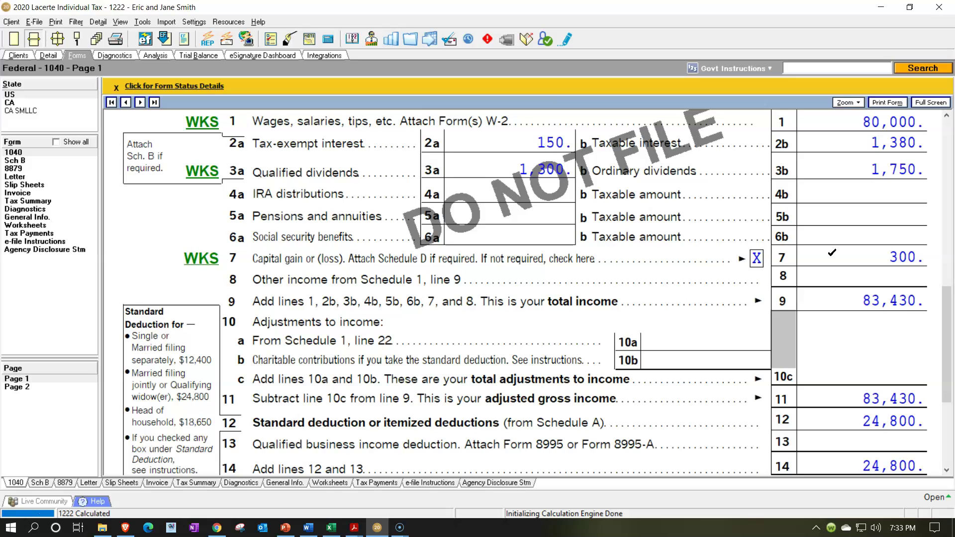
scroll(833, 256, down, 3)
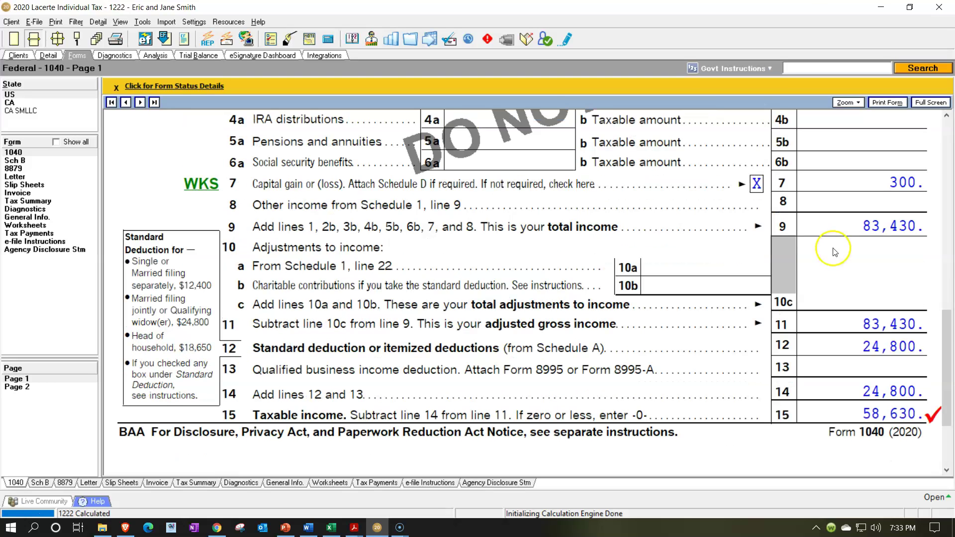
Step: Work down lines 9–14 with the tick tool and clear line 15's 58,630 review mark
click(839, 223)
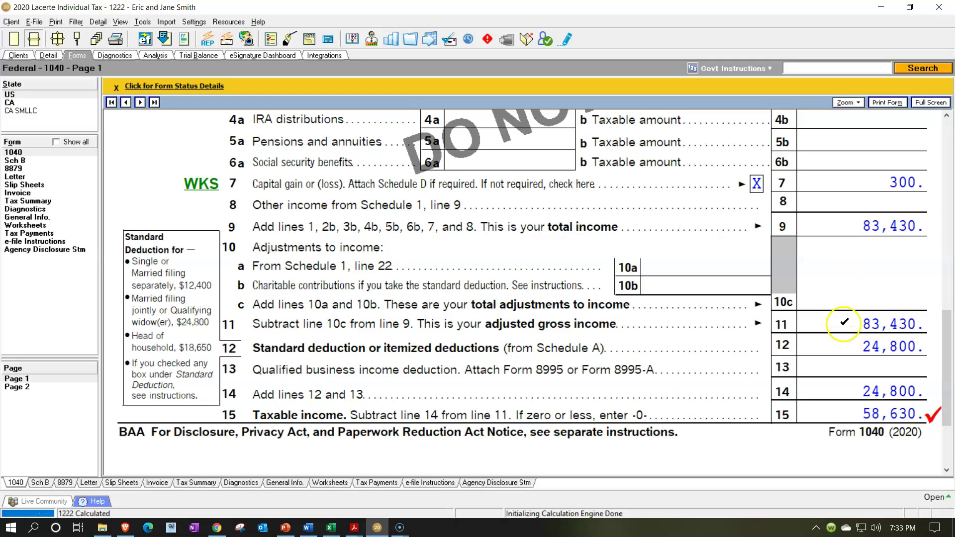
click(845, 319)
click(847, 312)
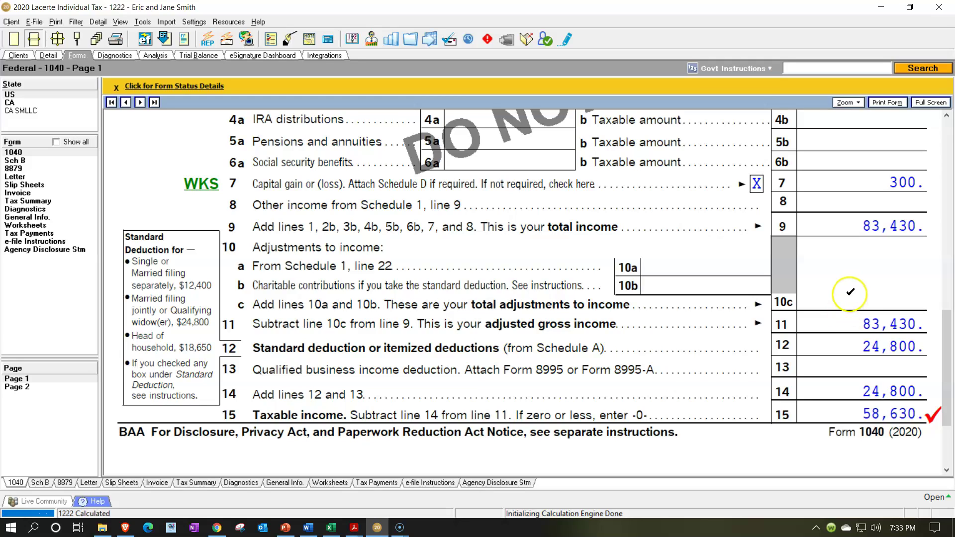
click(849, 315)
click(850, 342)
click(832, 337)
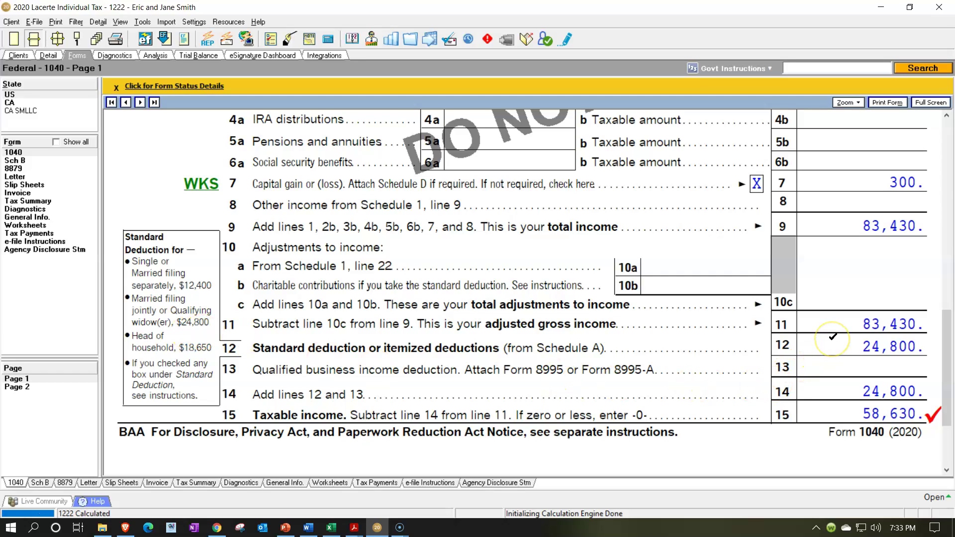
click(830, 402)
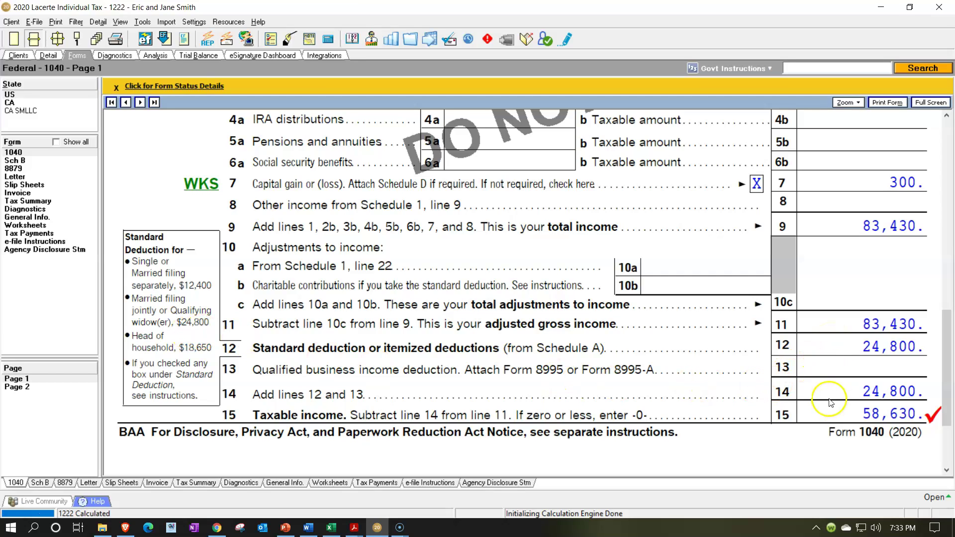
click(833, 412)
click(913, 412)
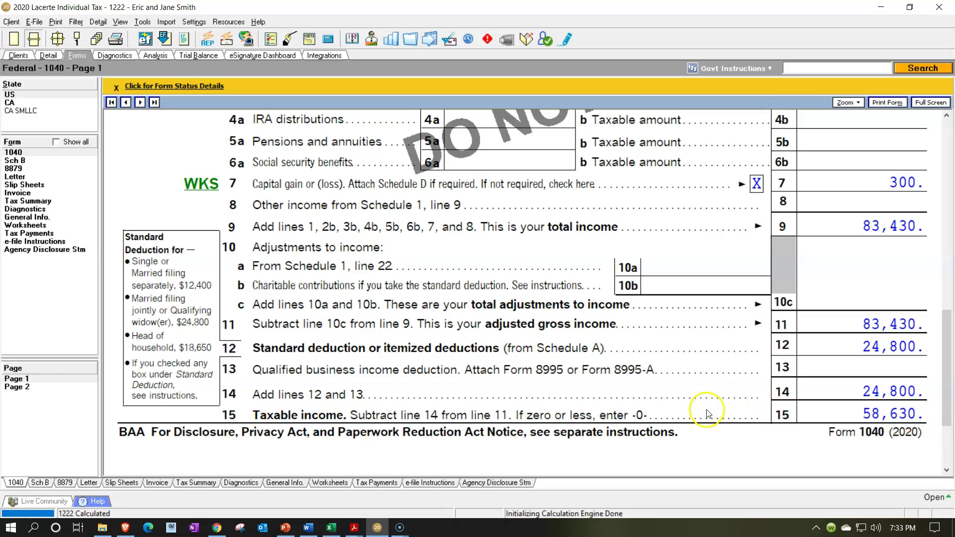
Step: Clear the review tick from line 16's 6,448 tax on Form 1040 page 2
click(34, 389)
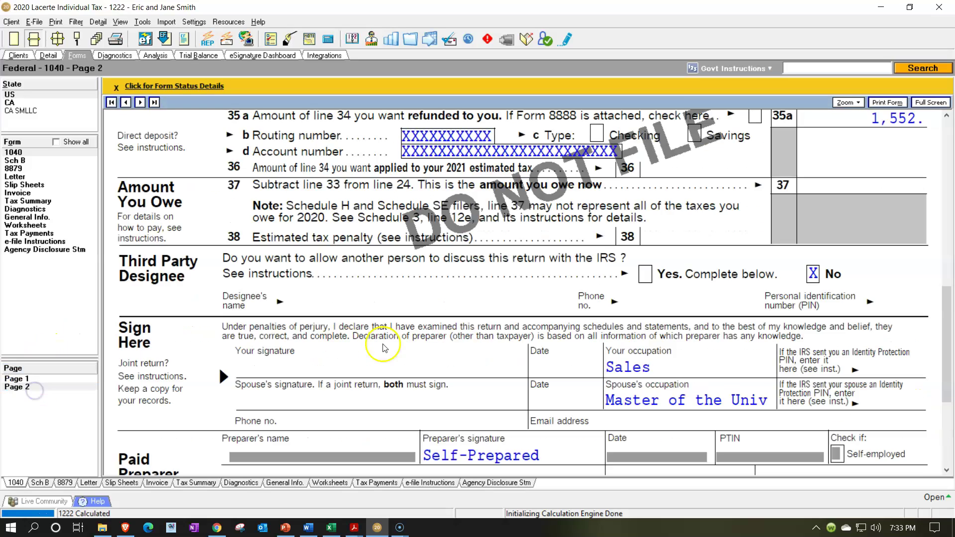
scroll(505, 341, down, 2)
scroll(507, 338, up, 2)
scroll(756, 309, up, 8)
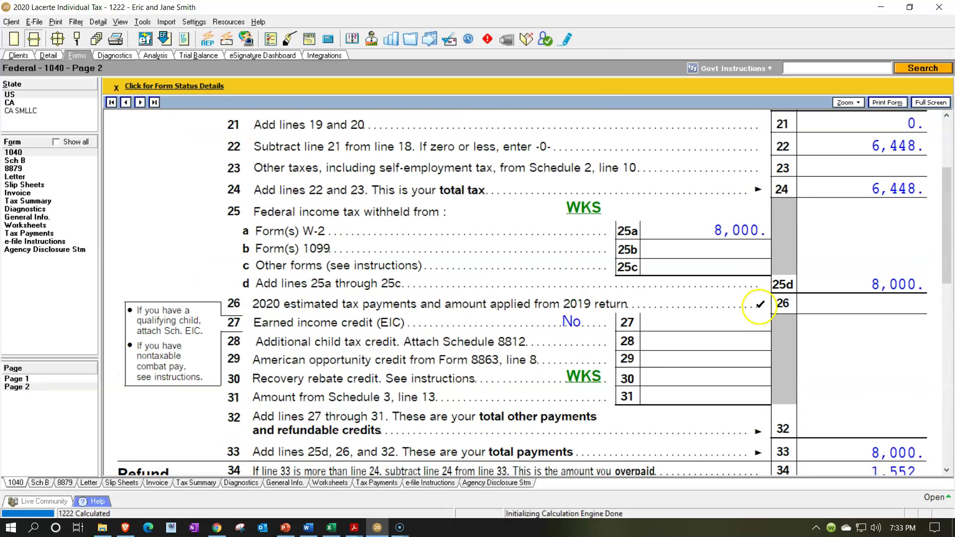
scroll(758, 306, up, 2)
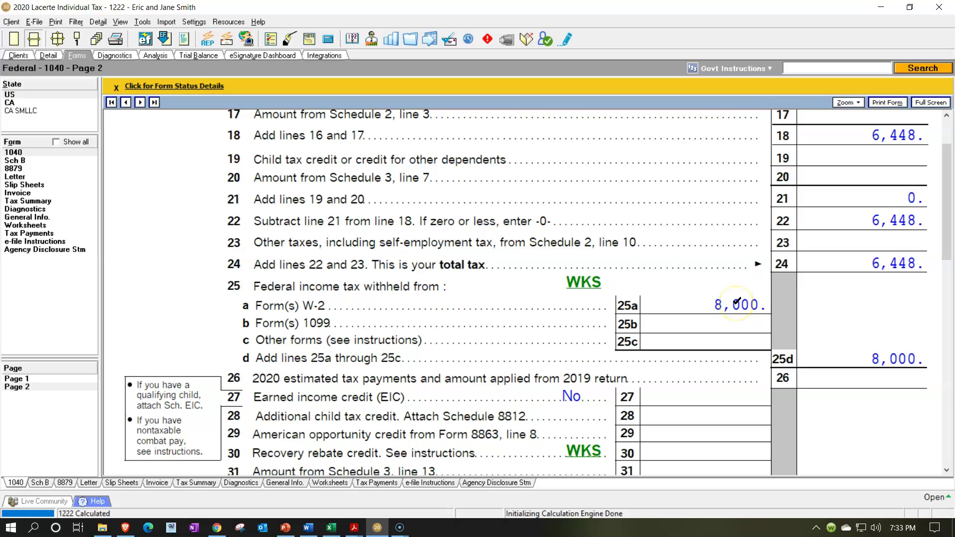
scroll(736, 301, up, 2)
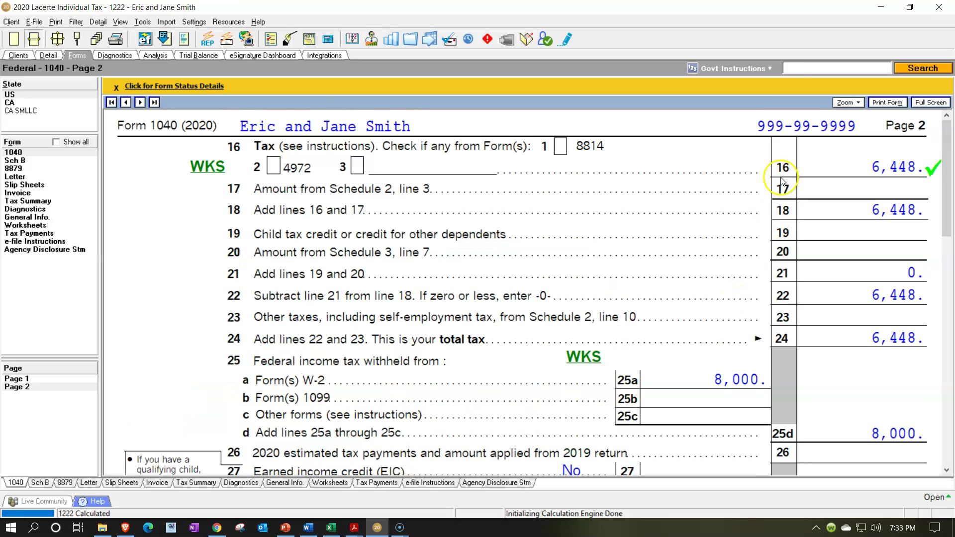
click(860, 168)
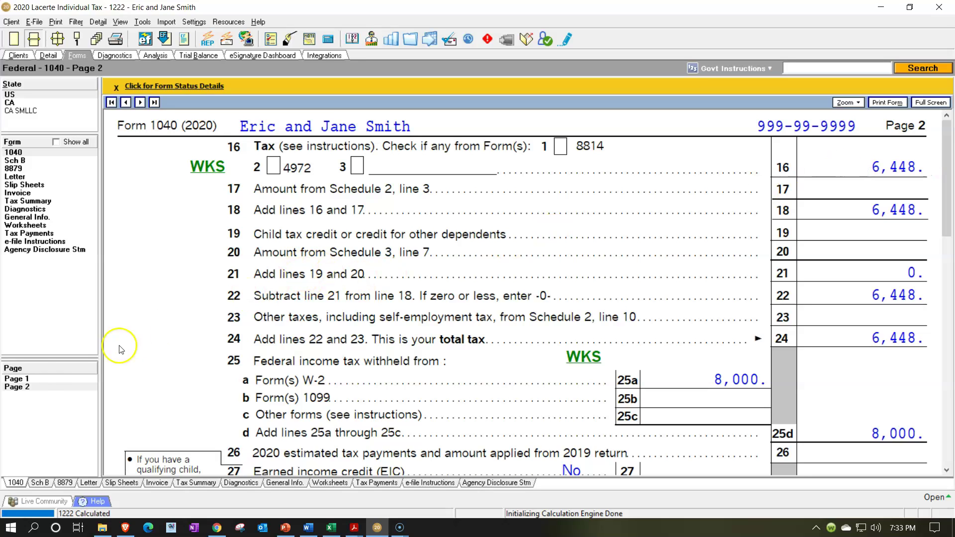
Step: Return to page 1 and bring up the TAX Worksheet Prob 1 workbook in Excel
click(38, 378)
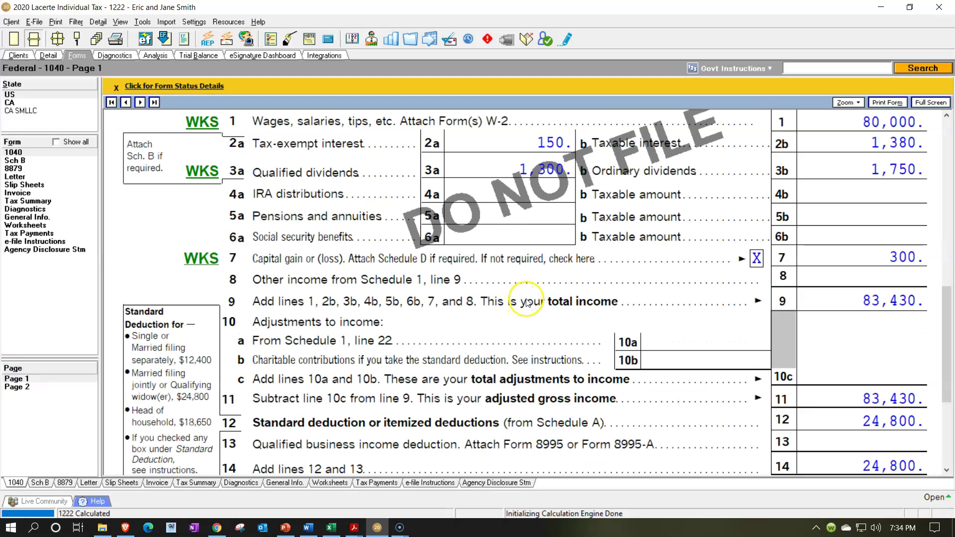
scroll(528, 302, up, 5)
scroll(528, 302, up, 5)
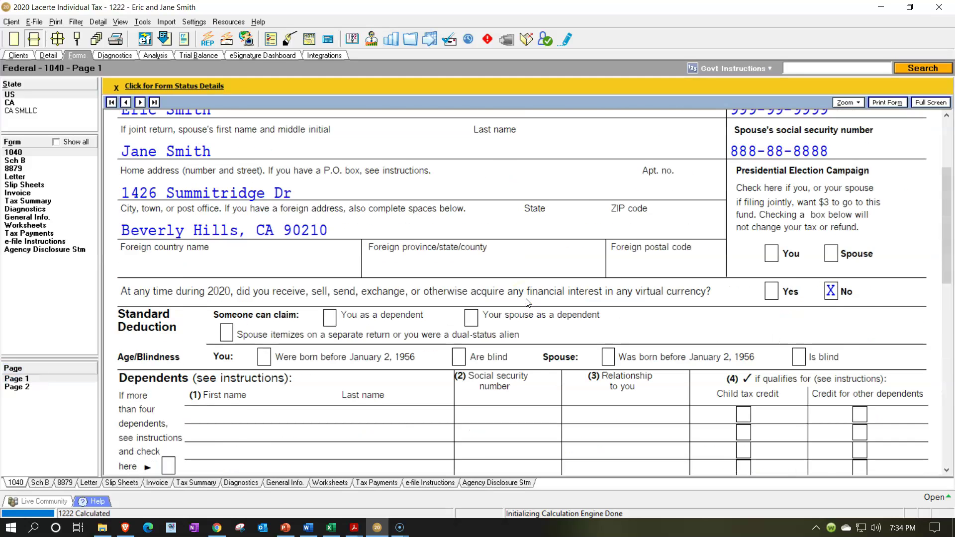
click(506, 329)
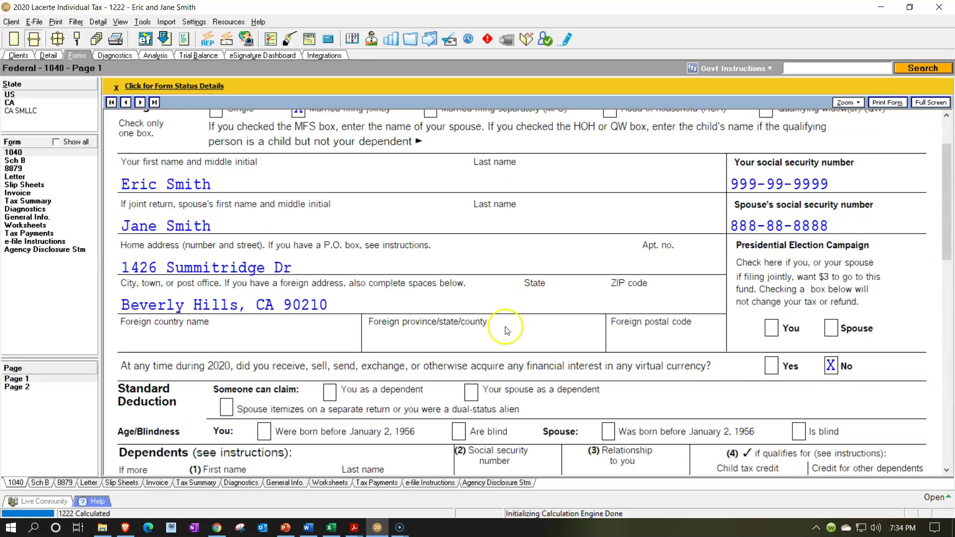
click(333, 528)
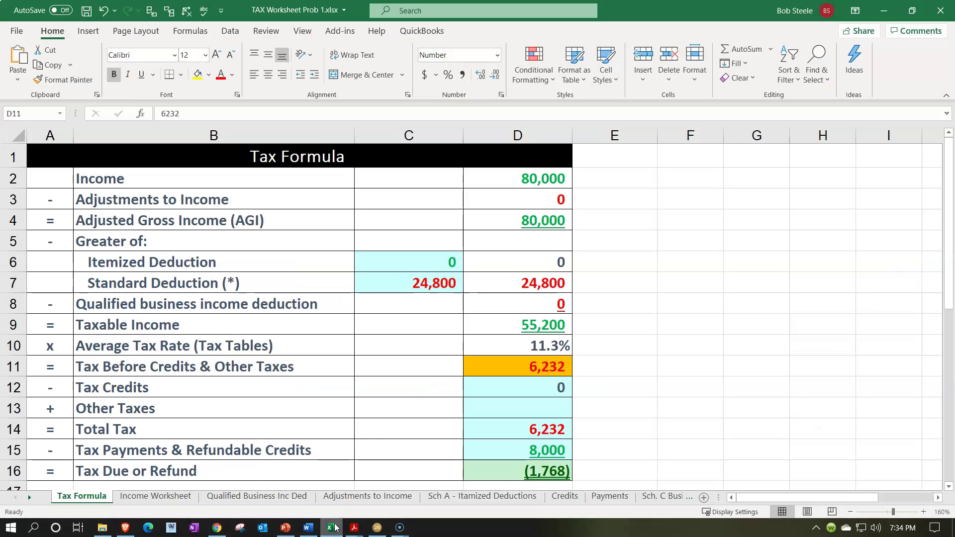